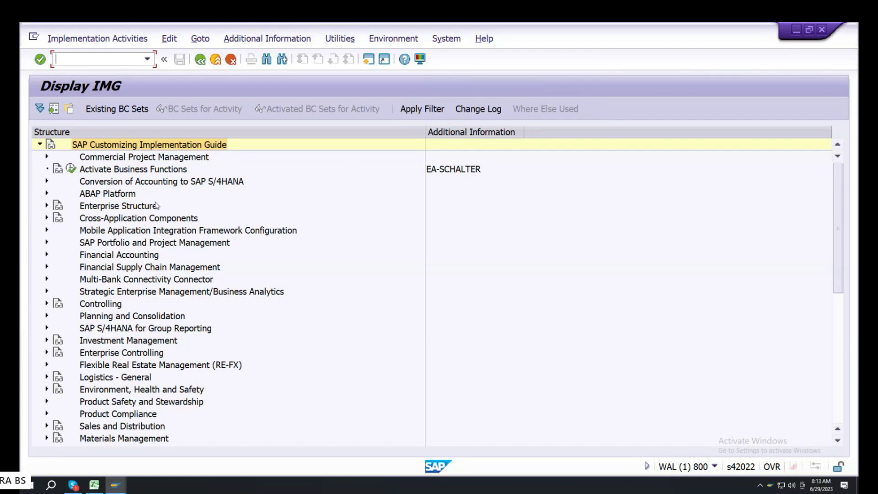
Expand Financial Accounting, Accounts Receivable and Accounts Payable, and Supplier Accounts in the SPRO tree.
{"action": "left_click", "coordinate": [47, 255]}
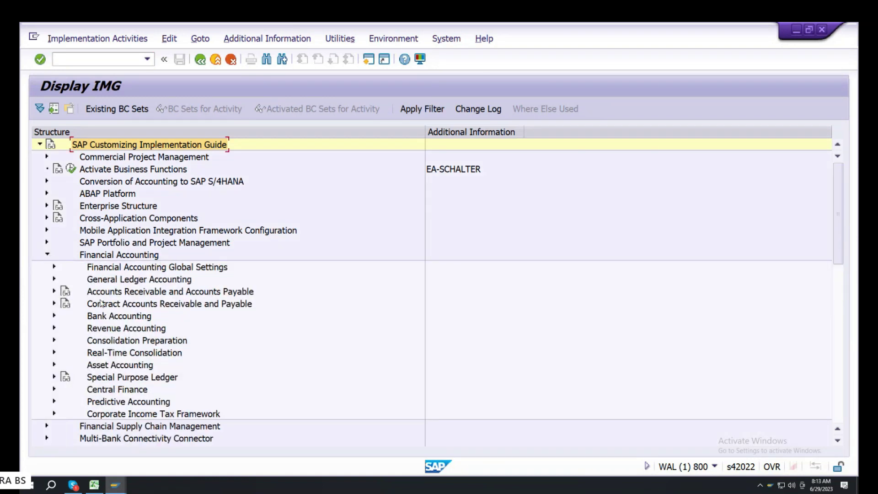
{"action": "left_click", "coordinate": [105, 292]}
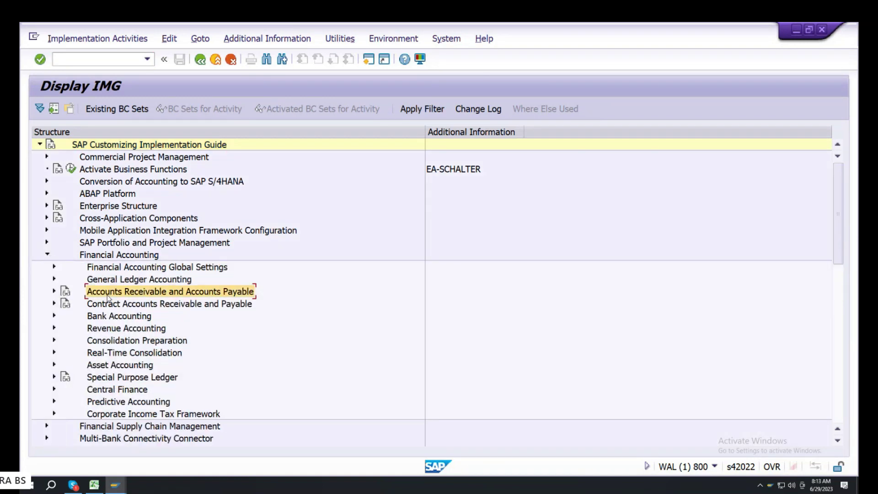
{"action": "left_click", "coordinate": [54, 292]}
{"action": "scroll", "coordinate": [53, 295], "scroll_direction": "down", "scroll_amount": 2}
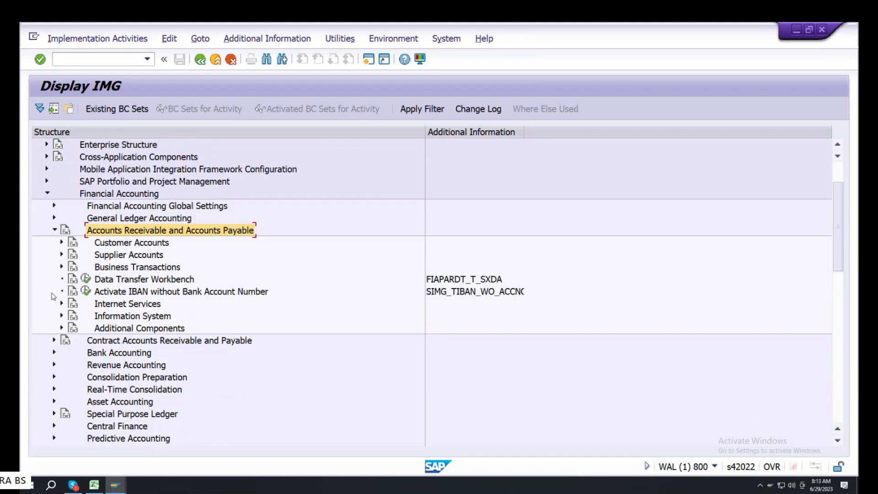
{"action": "left_click", "coordinate": [104, 256]}
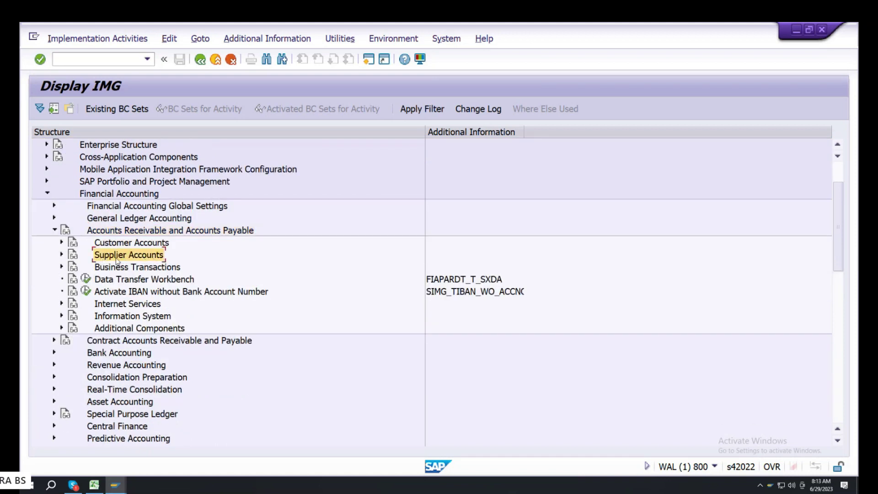
{"action": "left_click", "coordinate": [62, 255]}
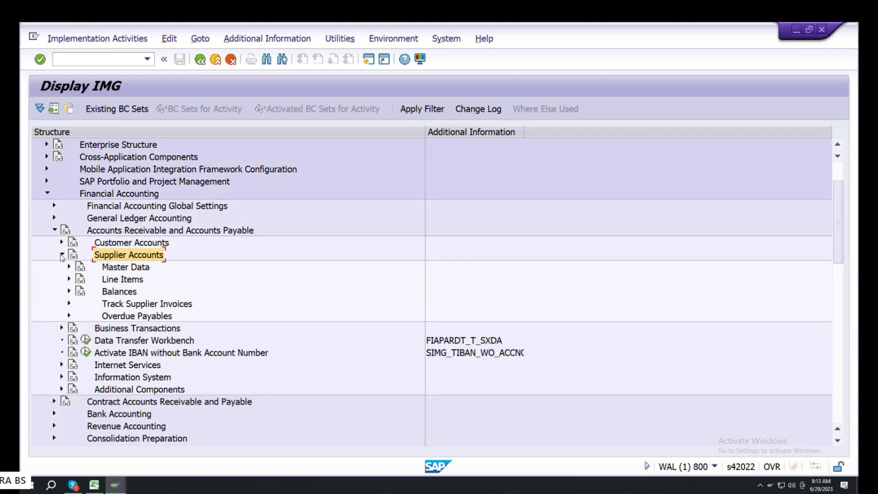
Expand Master Data > Preparations and execute Define Account Groups with Screen Layout (Vendors).
{"action": "left_click", "coordinate": [69, 267]}
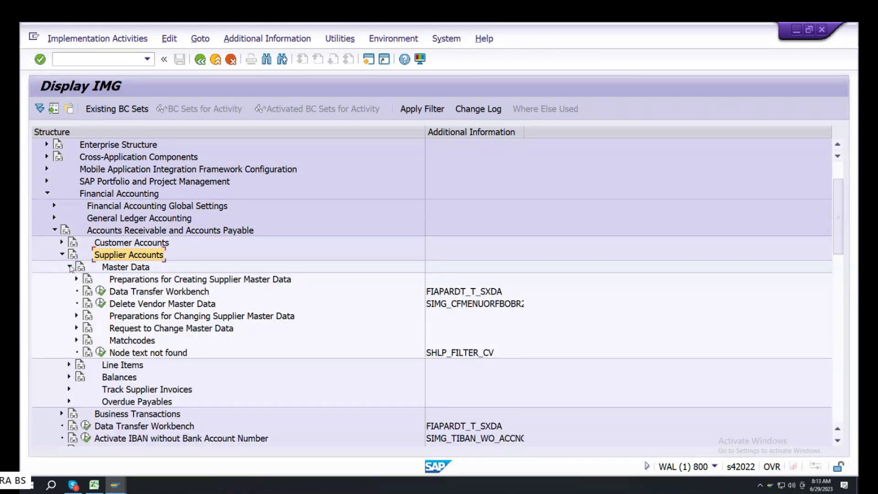
{"action": "scroll", "coordinate": [191, 246], "scroll_direction": "down", "scroll_amount": 1}
{"action": "left_click", "coordinate": [192, 246]}
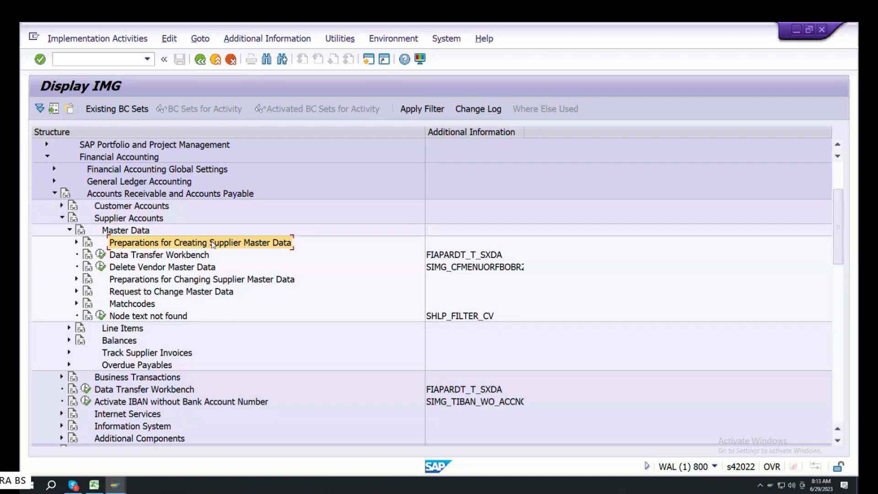
{"action": "left_click", "coordinate": [77, 243]}
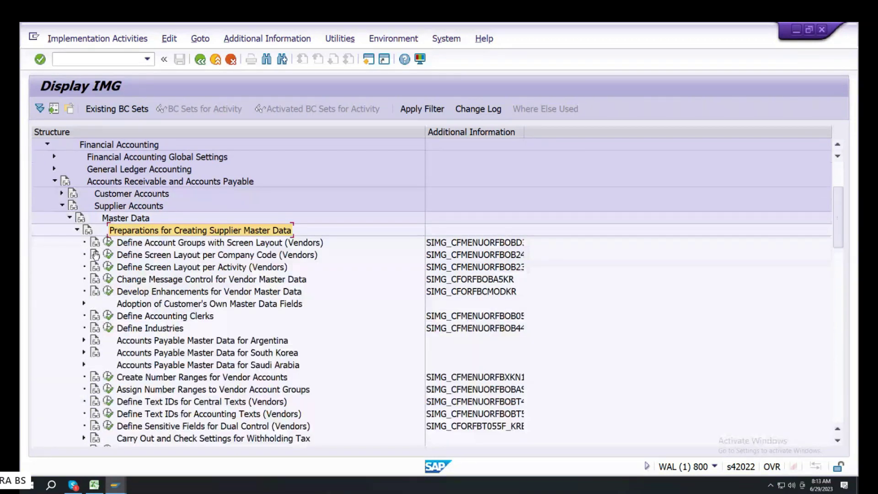
{"action": "left_click", "coordinate": [168, 244]}
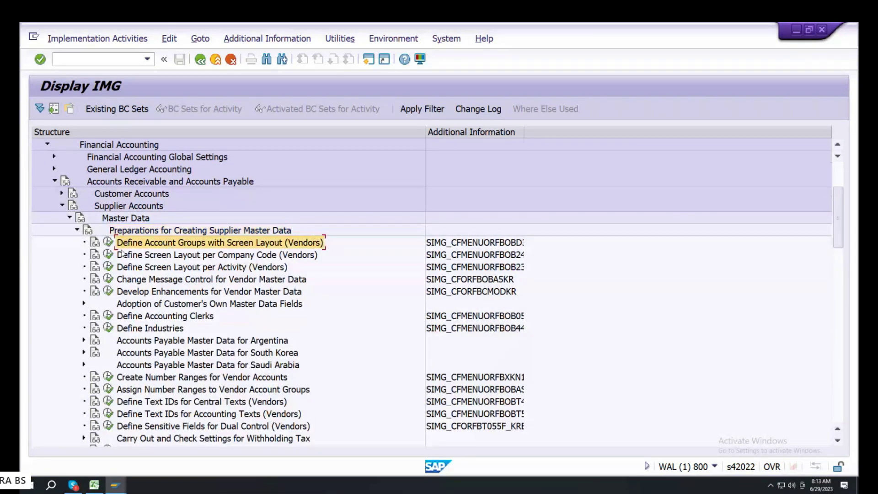
{"action": "left_click", "coordinate": [107, 243]}
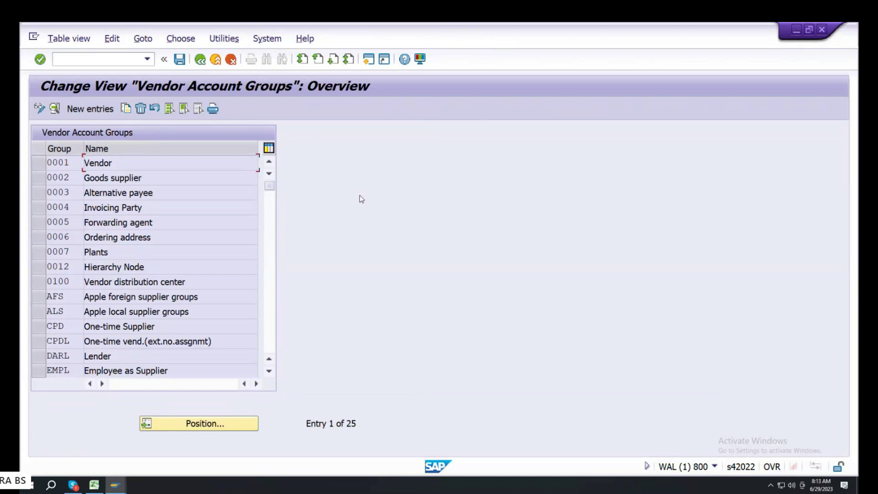
Start a New Entries form for a vendor account group and bring up the Excel tracking sheet.
{"action": "left_click", "coordinate": [84, 108]}
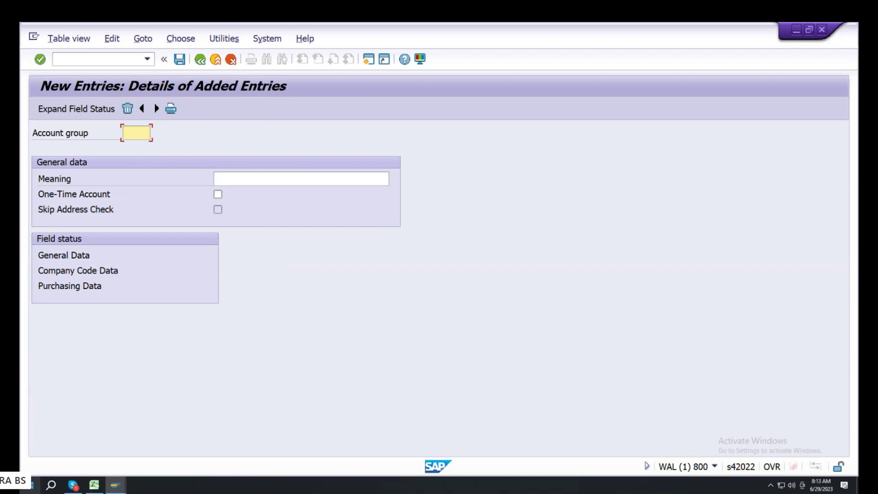
{"action": "left_click", "coordinate": [93, 485]}
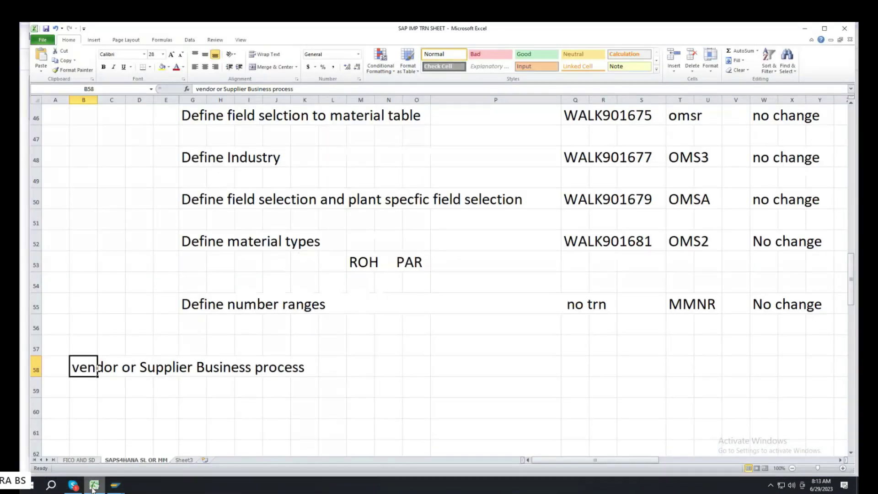
Clear Excel and SAP from view, open BLUEPRINT panasonic, and scroll to the PLV/PFV vendor groups.
{"action": "left_click", "coordinate": [93, 486]}
{"action": "left_click", "coordinate": [793, 26]}
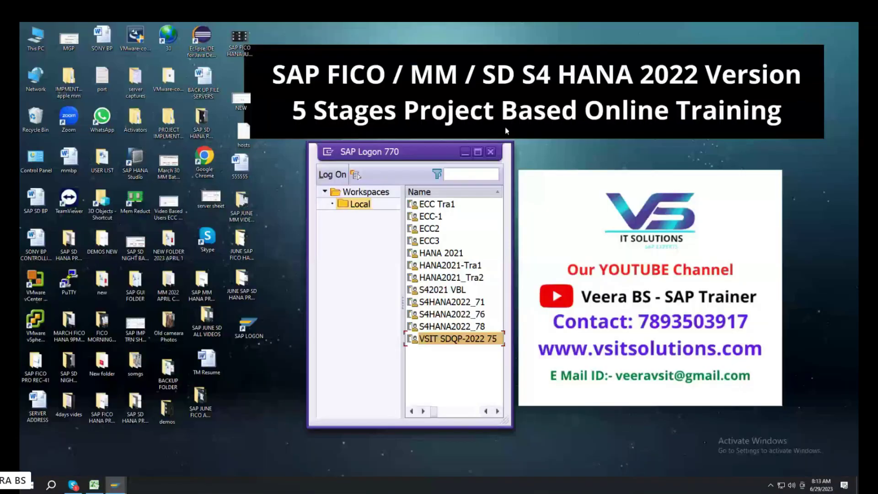
{"action": "left_click", "coordinate": [493, 147]}
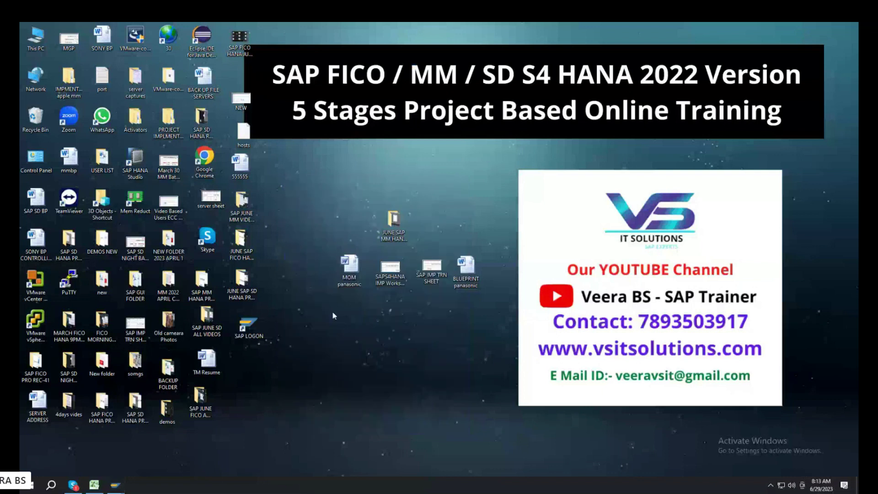
{"action": "double_click", "coordinate": [463, 277]}
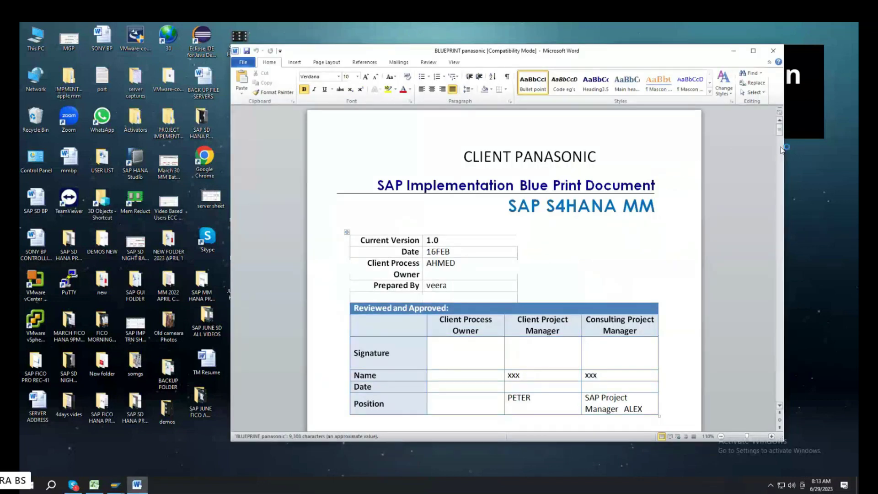
{"action": "left_click_drag", "start_coordinate": [779, 133], "coordinate": [777, 364]}
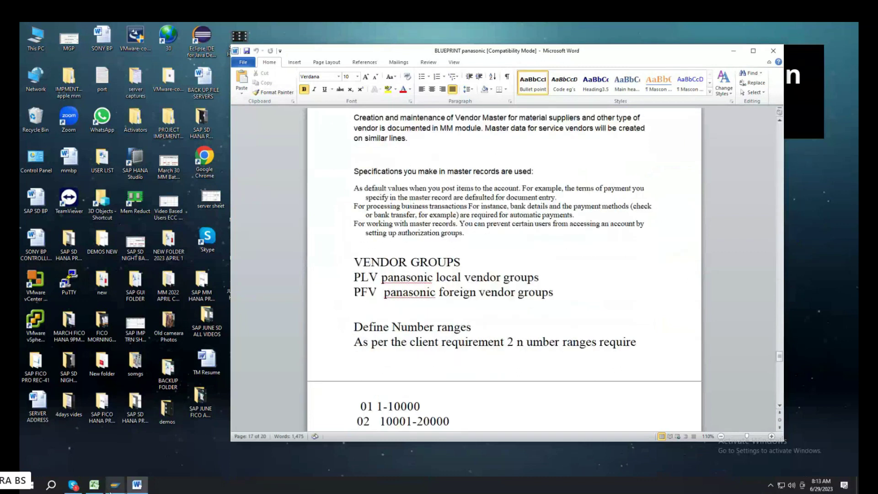
In the SAP new-entry form, enter account group PLV with meaning 'Panasonic local vendor groups' and save.
{"action": "left_click", "coordinate": [114, 484]}
{"action": "left_click", "coordinate": [156, 453]}
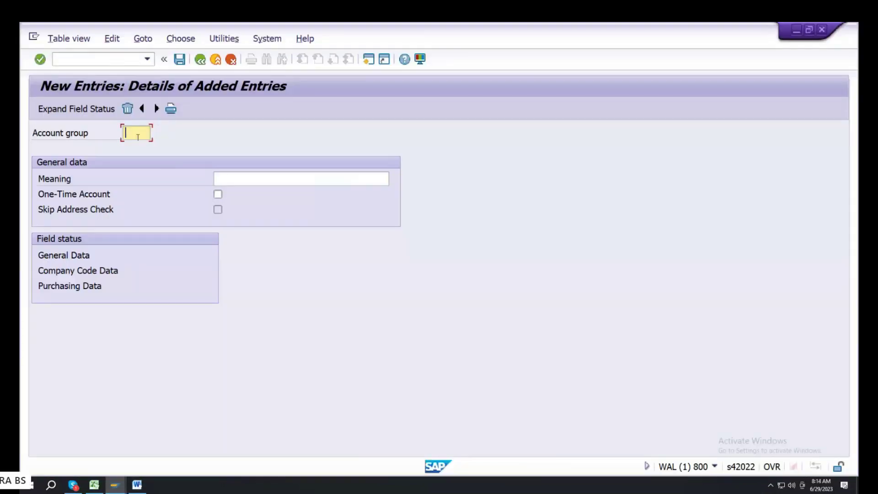
{"action": "type", "text": "PLV"}
{"action": "left_click", "coordinate": [225, 176]}
{"action": "type", "text": "P"}
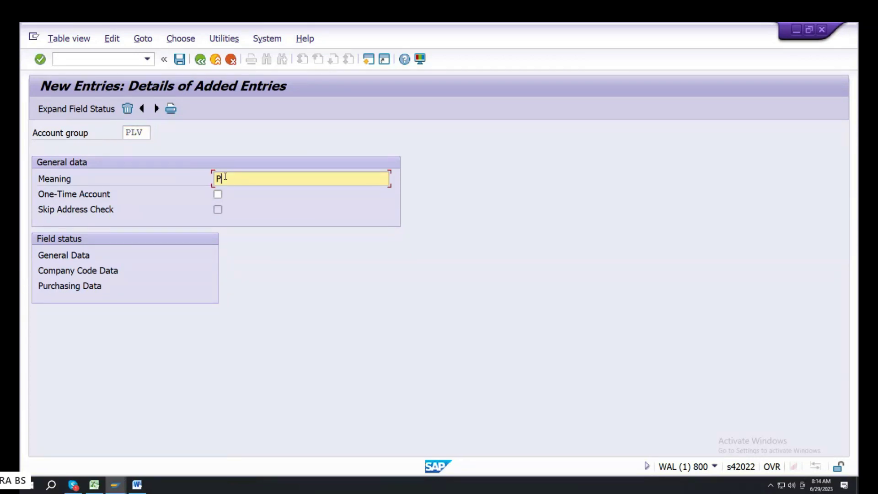
{"action": "type", "text": "anasonic local vendor groups"}
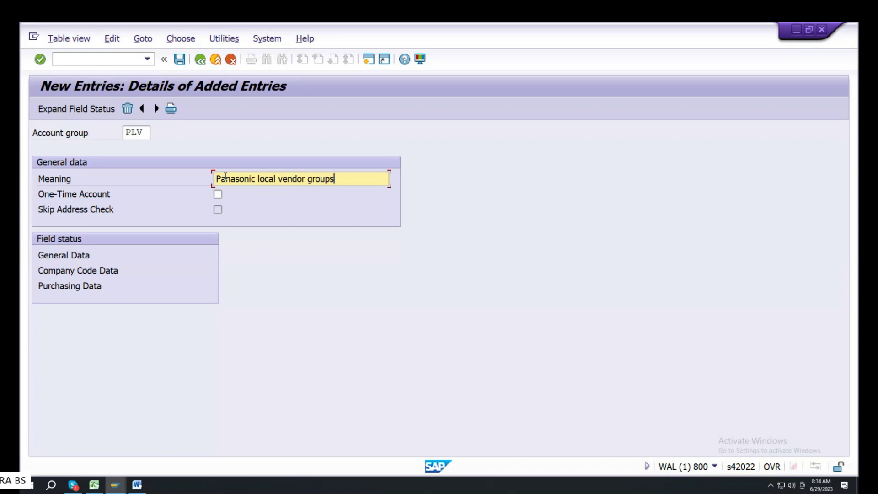
{"action": "left_click", "coordinate": [179, 59]}
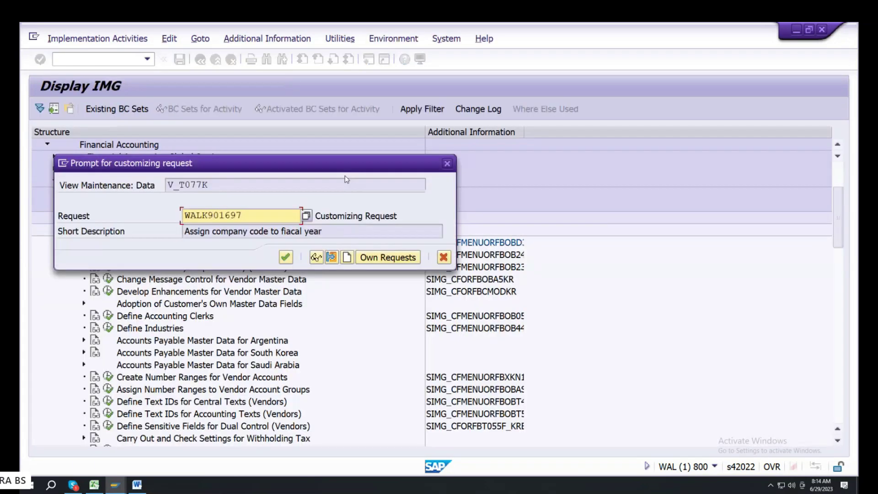
Create customizing request WALK901699 with short description 'Define vendor groups or supplier groups'.
{"action": "left_click_drag", "start_coordinate": [346, 164], "coordinate": [645, 145]}
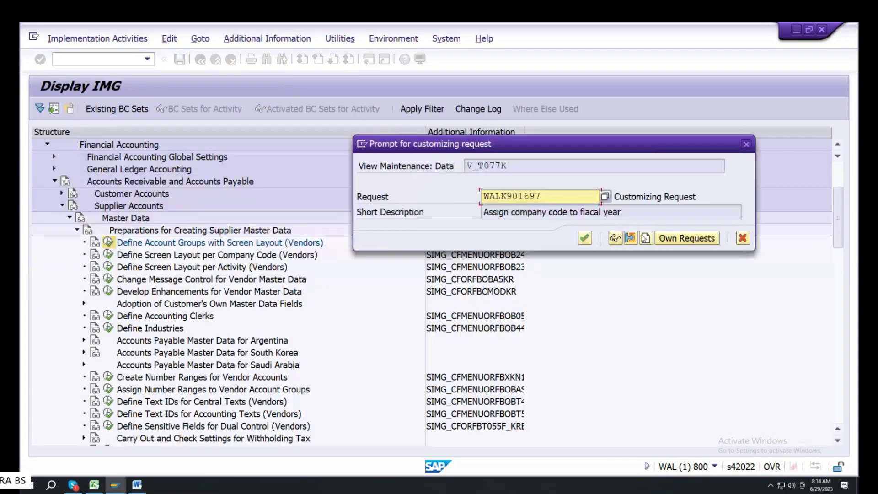
{"action": "left_click", "coordinate": [646, 237]}
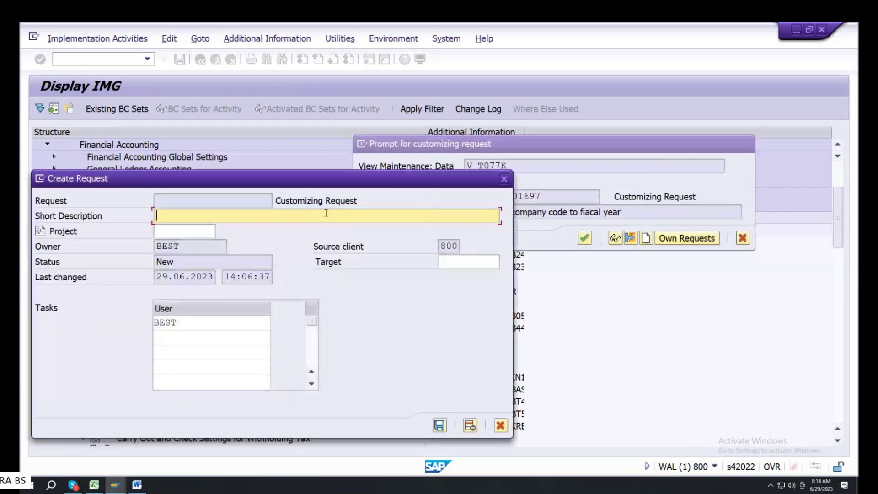
{"action": "type", "text": "Define vendor gro"}
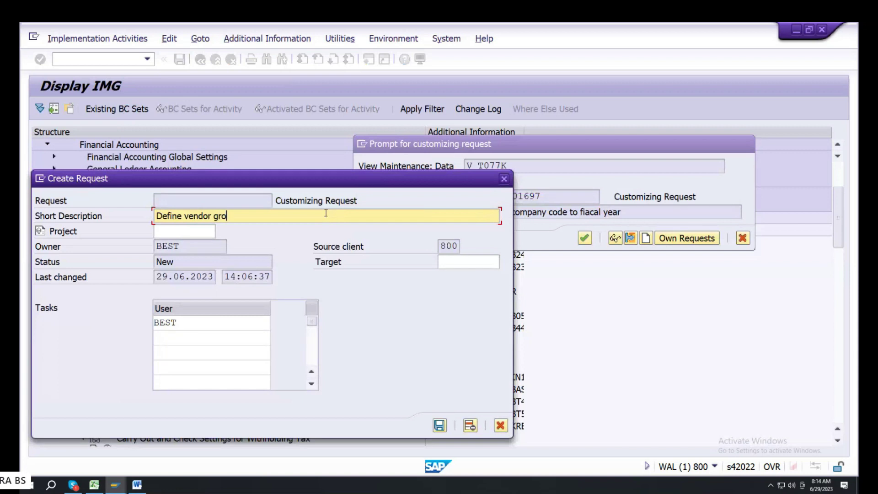
{"action": "type", "text": "ups or supplier groyu"}
{"action": "key", "text": "BackSpace"}
{"action": "key", "text": "BackSpace"}
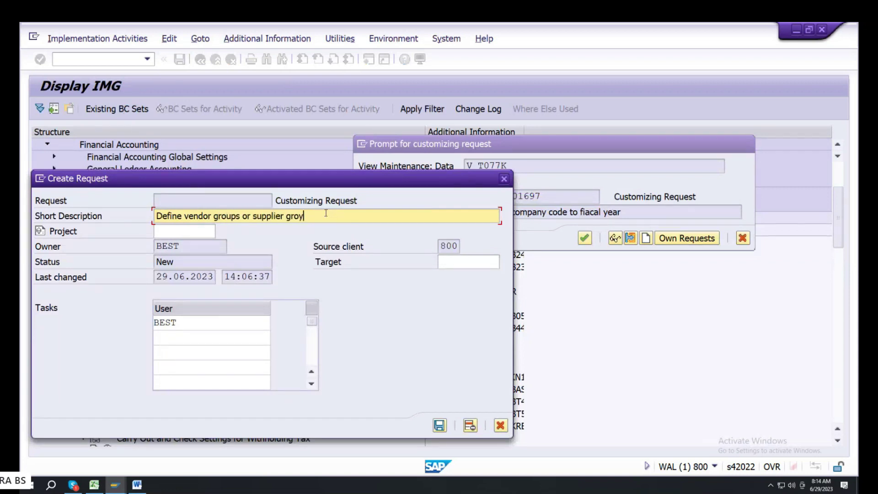
{"action": "type", "text": "u"}
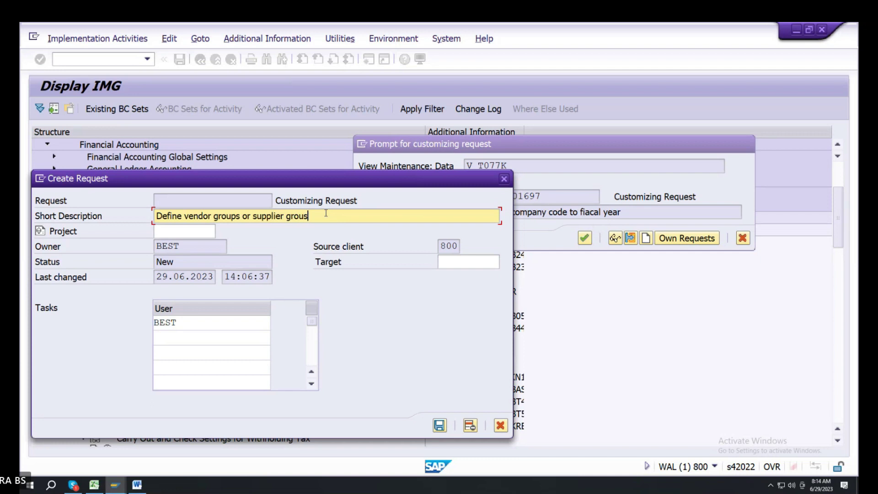
{"action": "type", "text": "ps"}
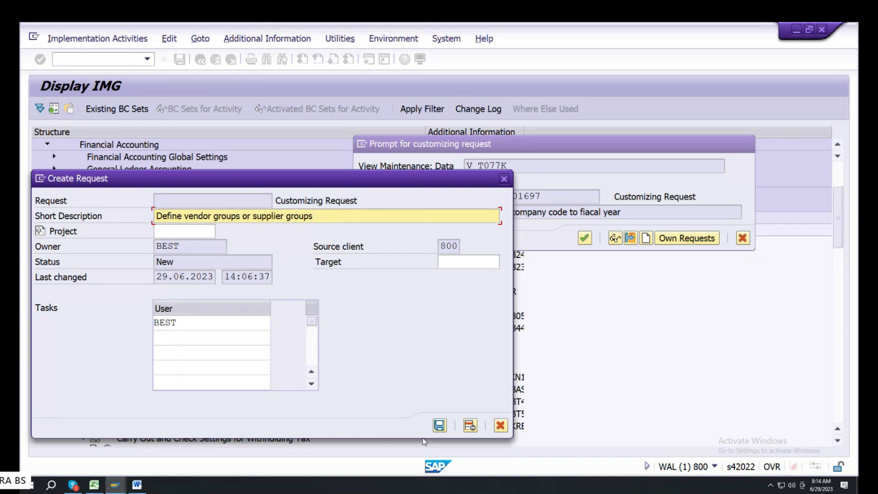
{"action": "left_click", "coordinate": [441, 425]}
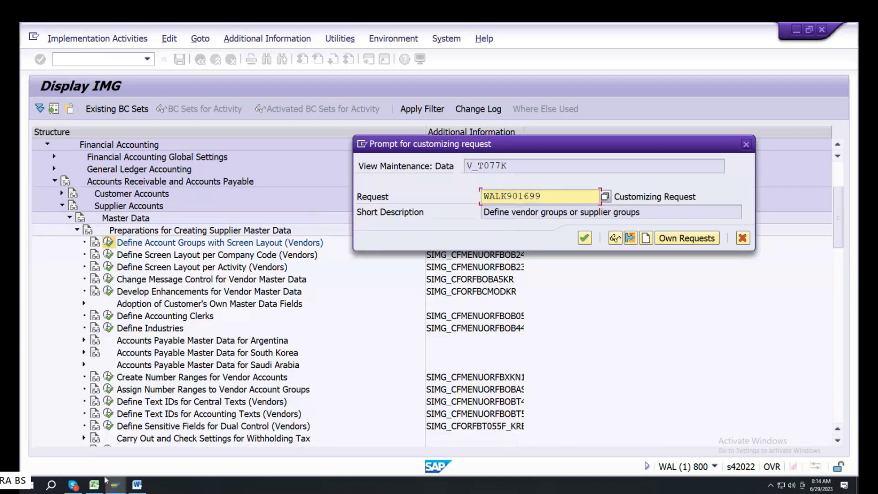
{"action": "left_click", "coordinate": [136, 485]}
{"action": "left_click", "coordinate": [136, 485]}
Paste request number WALK901699 into cell Q61 of the Excel tracking sheet.
{"action": "left_click", "coordinate": [94, 484]}
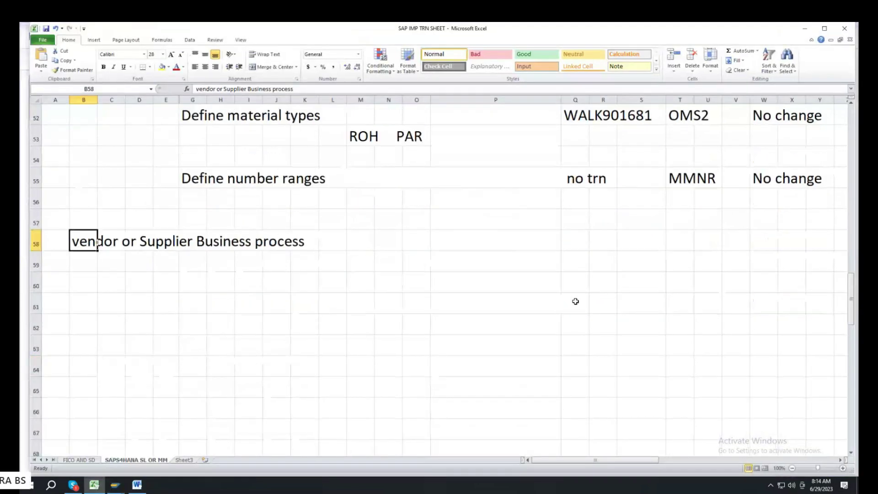
{"action": "left_click", "coordinate": [574, 296]}
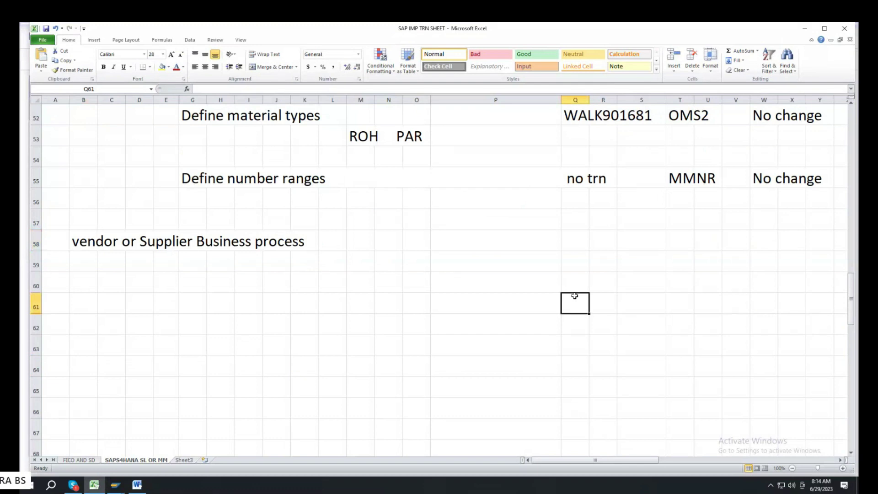
{"action": "type", "text": "WALK901699"}
{"action": "left_click", "coordinate": [229, 302]}
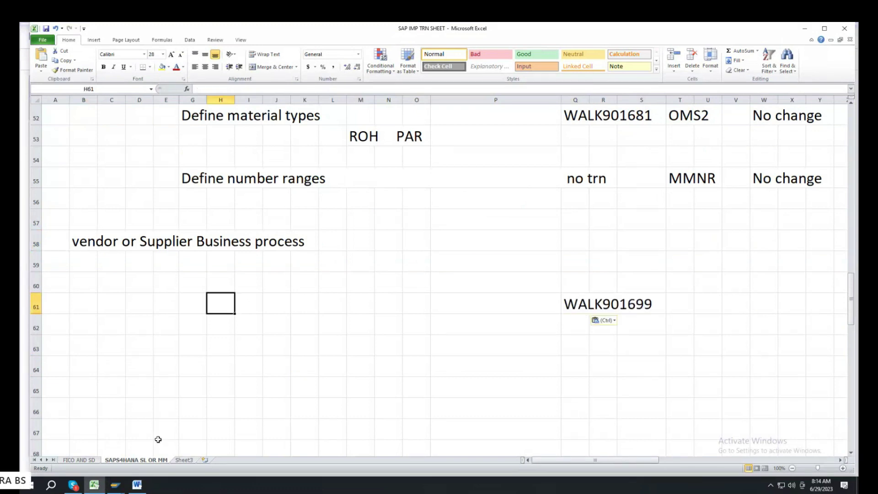
Copy the request's short description from SAP and paste it into cell G61.
{"action": "left_click", "coordinate": [147, 446]}
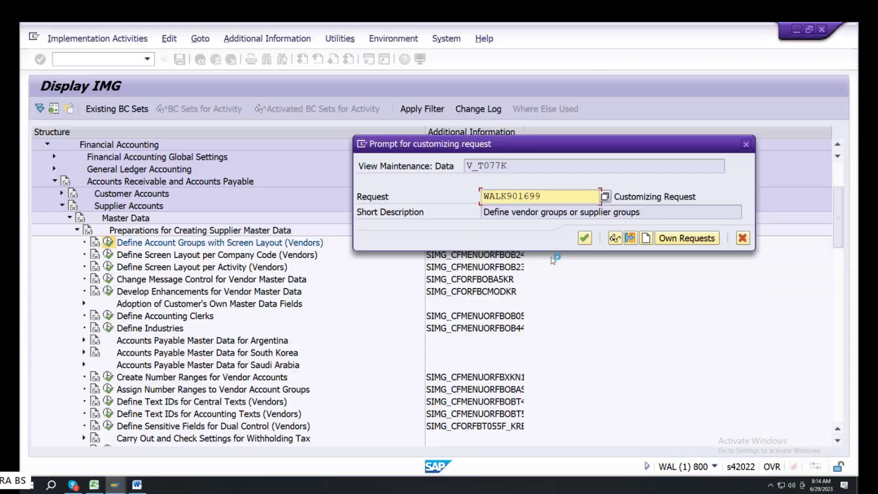
{"action": "left_click", "coordinate": [484, 212]}
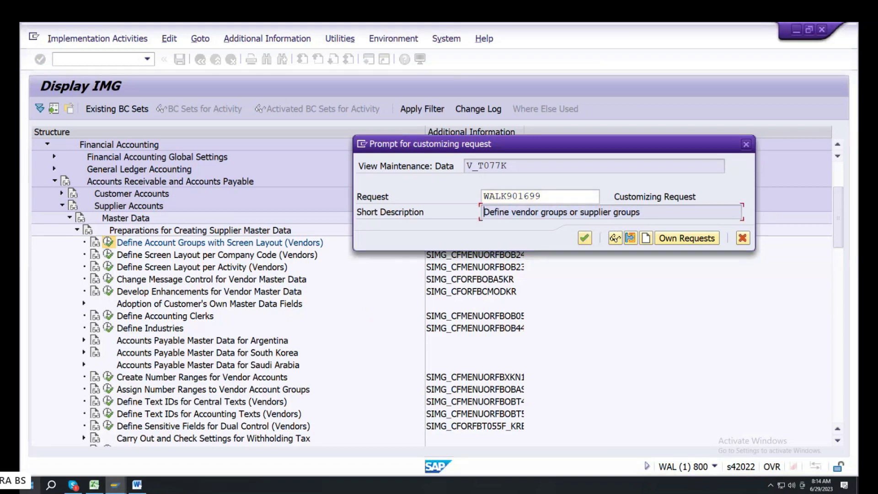
{"action": "left_click", "coordinate": [94, 484]}
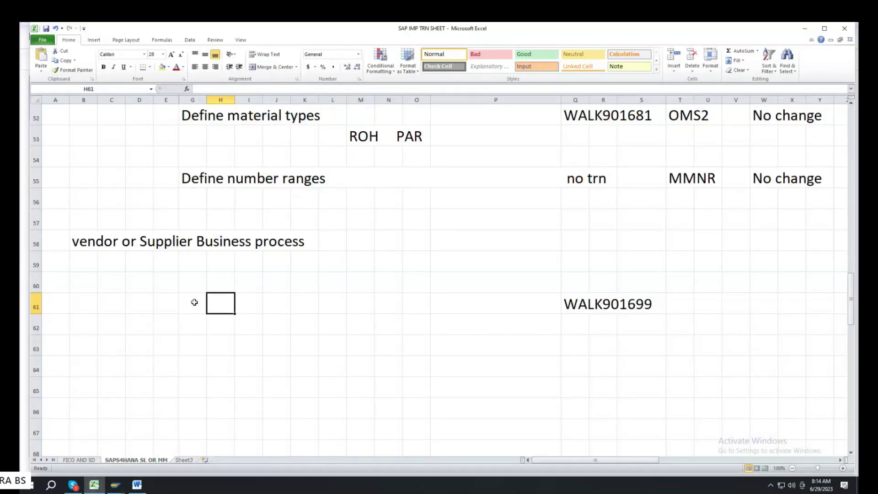
{"action": "double_click", "coordinate": [195, 302]}
{"action": "type", "text": "Define vendor groups or supplier groups"}
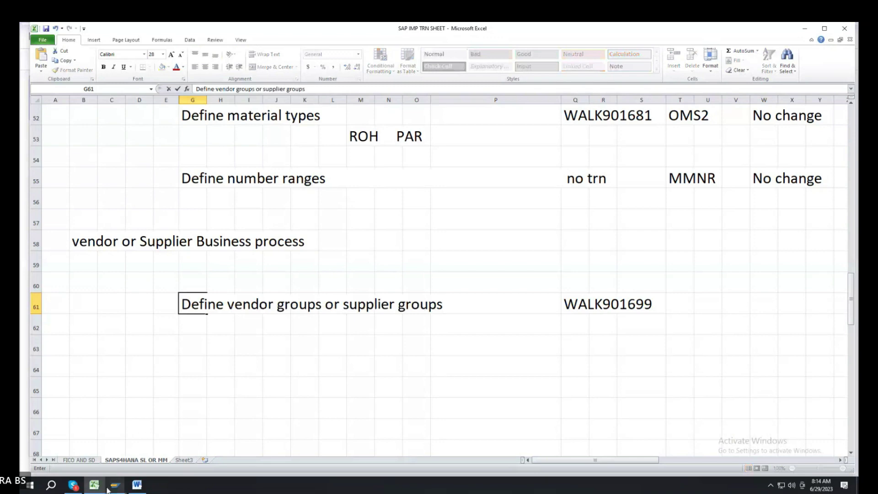
{"action": "left_click", "coordinate": [95, 486]}
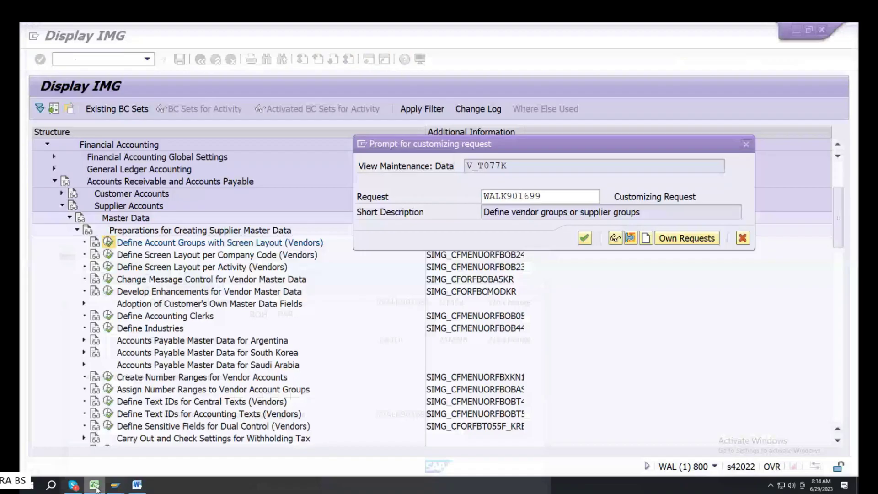
Accept request WALK901699 in the customizing request prompt to save the PLV entry.
{"action": "key", "text": "Return"}
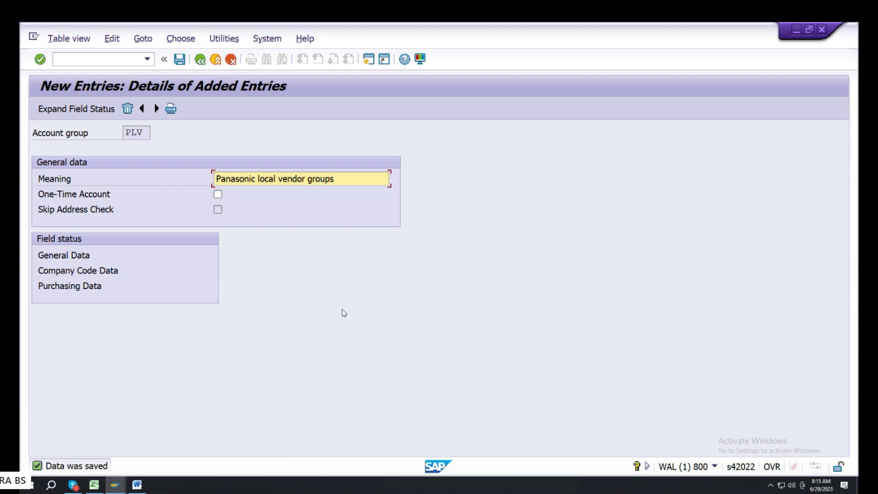
Review PLV's General Data Address field statuses without changing anything.
{"action": "double_click", "coordinate": [62, 255]}
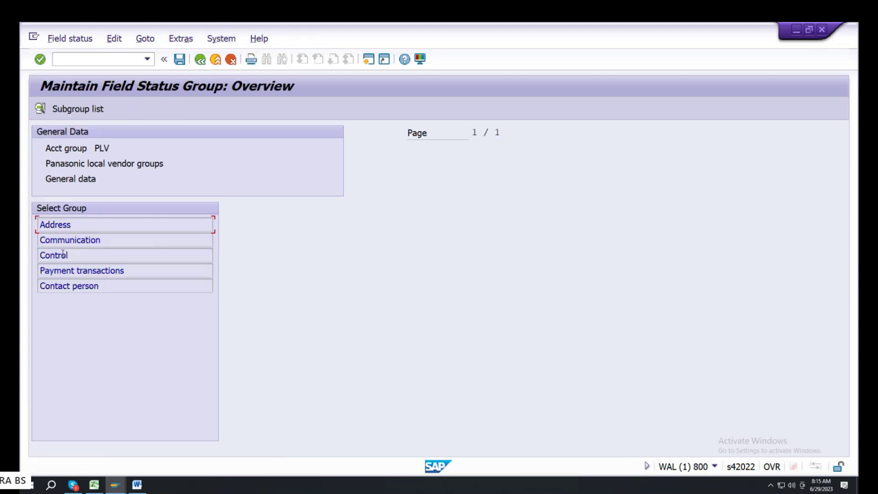
{"action": "double_click", "coordinate": [91, 222]}
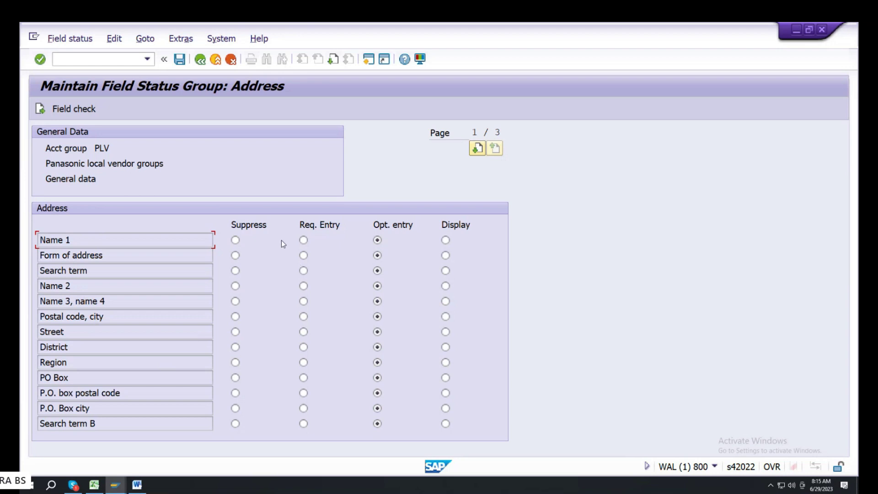
{"action": "left_click", "coordinate": [202, 62]}
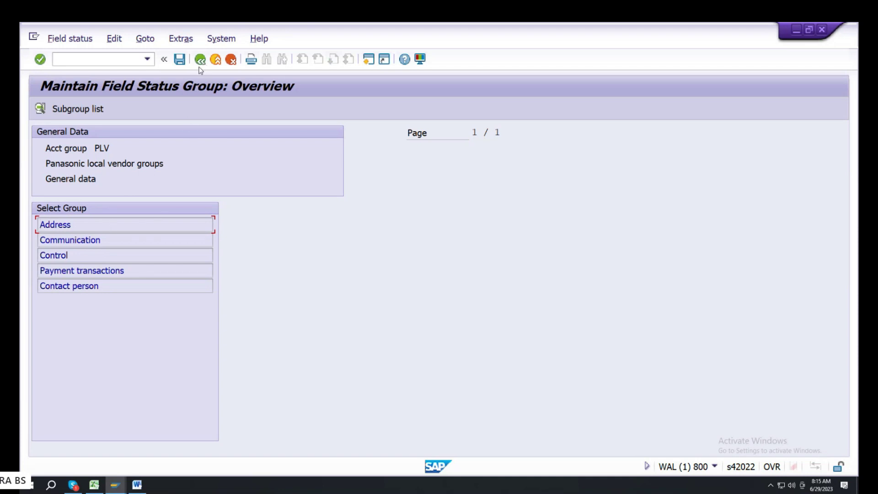
{"action": "left_click", "coordinate": [200, 61]}
Review PLV's Company Code Account management field statuses, then start another new account group entry.
{"action": "double_click", "coordinate": [68, 269]}
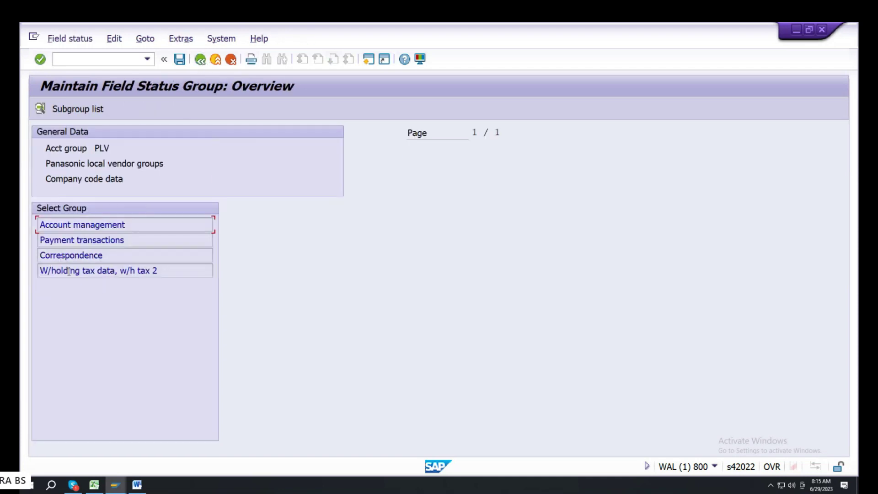
{"action": "double_click", "coordinate": [101, 227]}
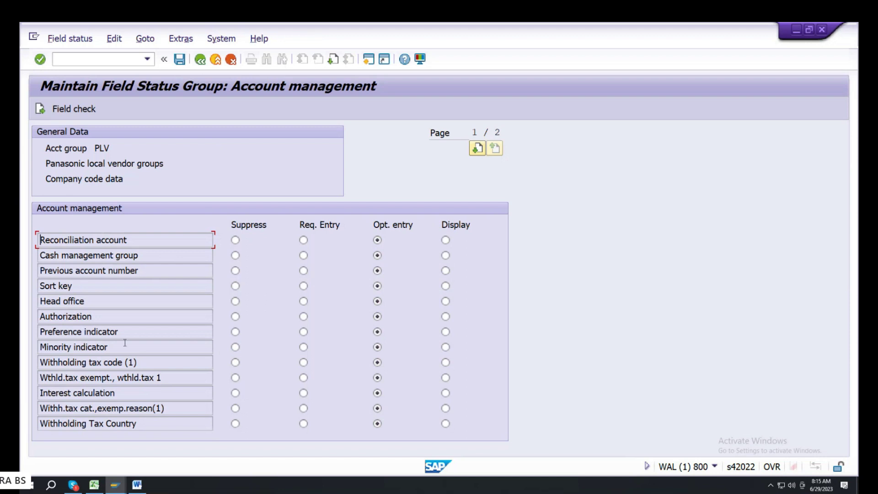
{"action": "left_click", "coordinate": [200, 60]}
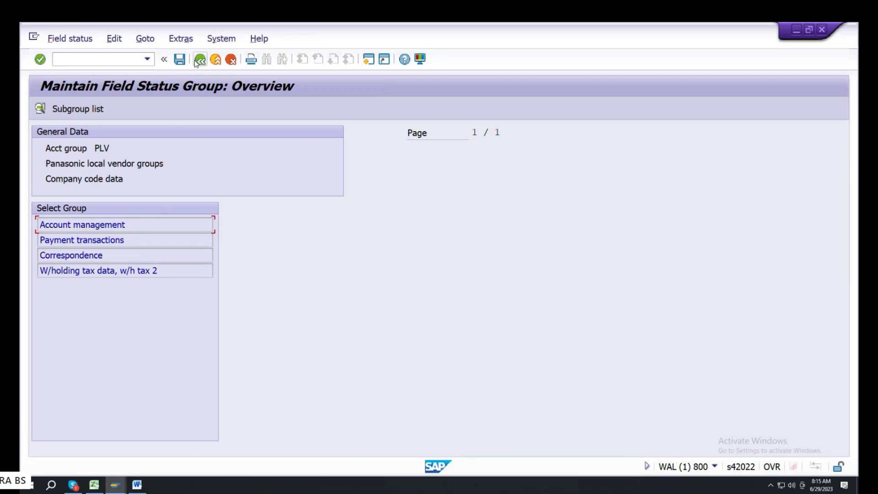
{"action": "left_click", "coordinate": [197, 61]}
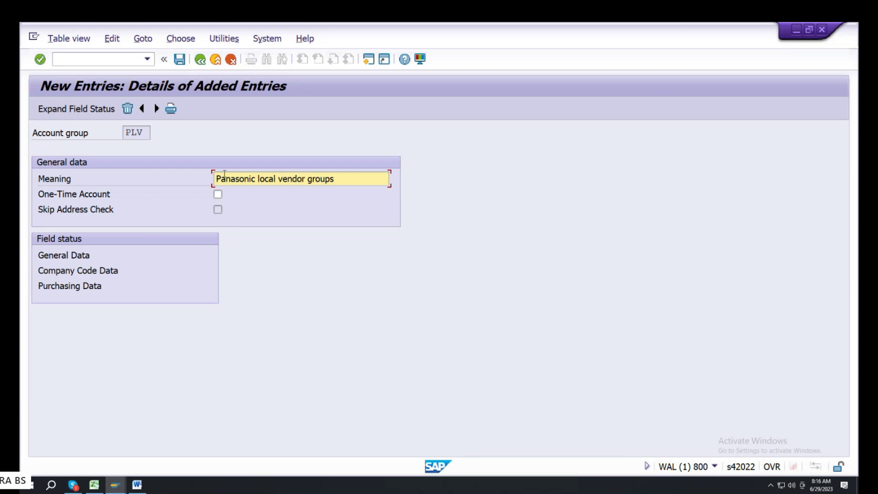
{"action": "left_click", "coordinate": [199, 60]}
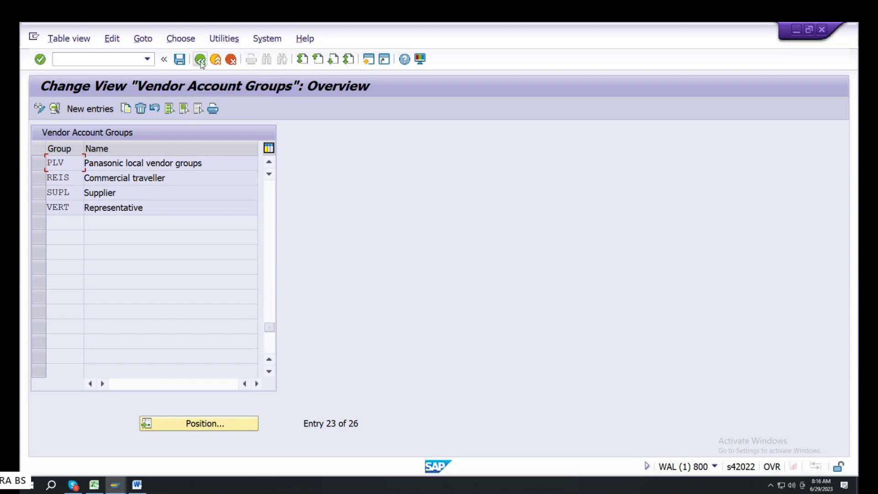
{"action": "left_click", "coordinate": [97, 109]}
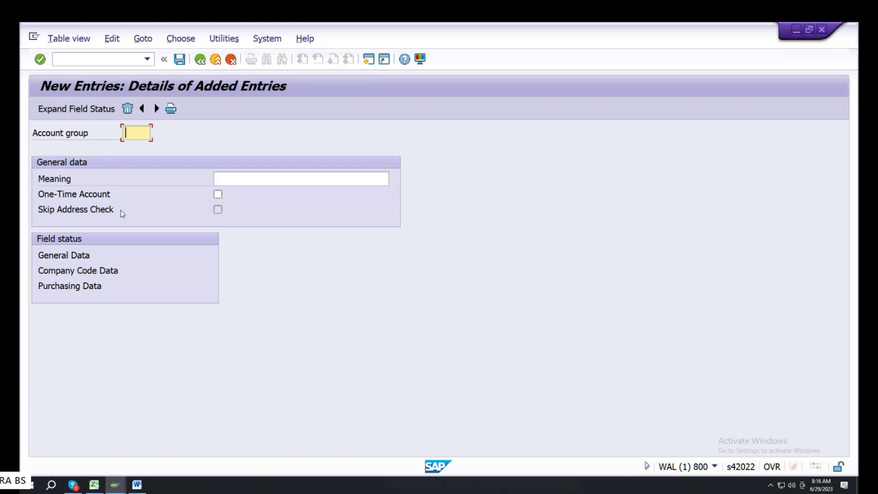
Enter account group PFV with meaning 'panasonic foreign vendor group' and save it.
{"action": "type", "text": "pfv"}
{"action": "left_click", "coordinate": [236, 175]}
{"action": "type", "text": "p"}
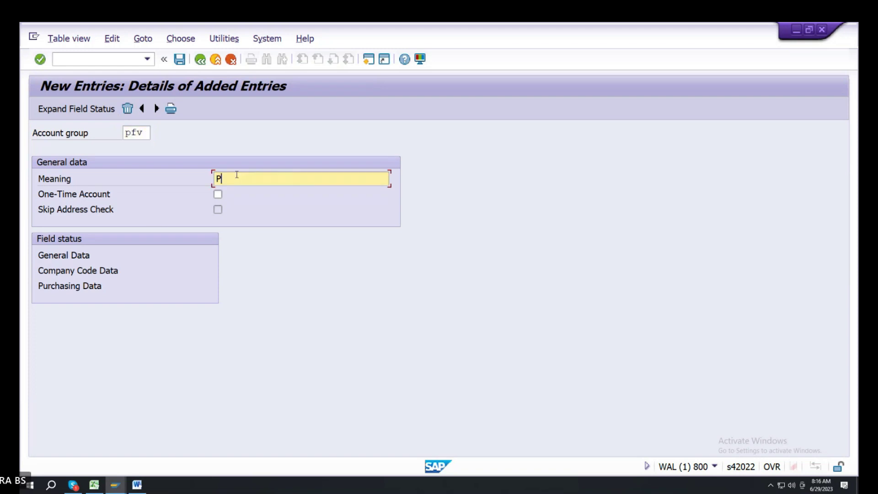
{"action": "type", "text": "ana"}
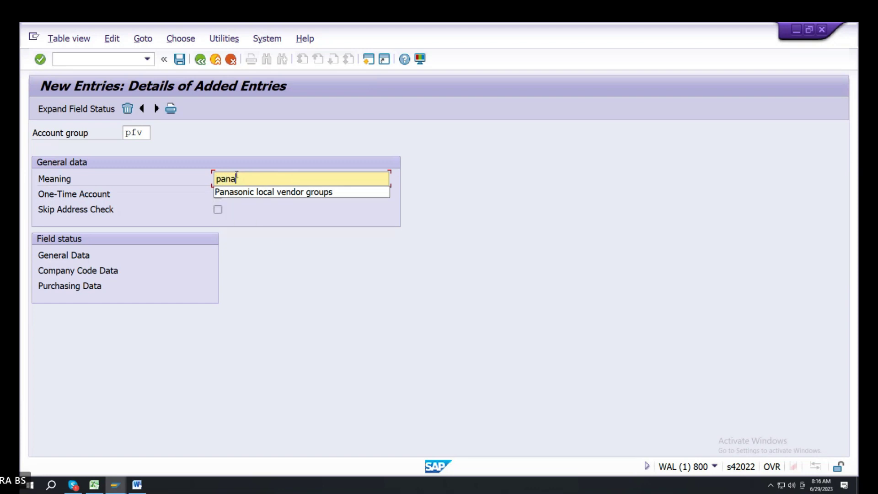
{"action": "type", "text": "sonic forein"}
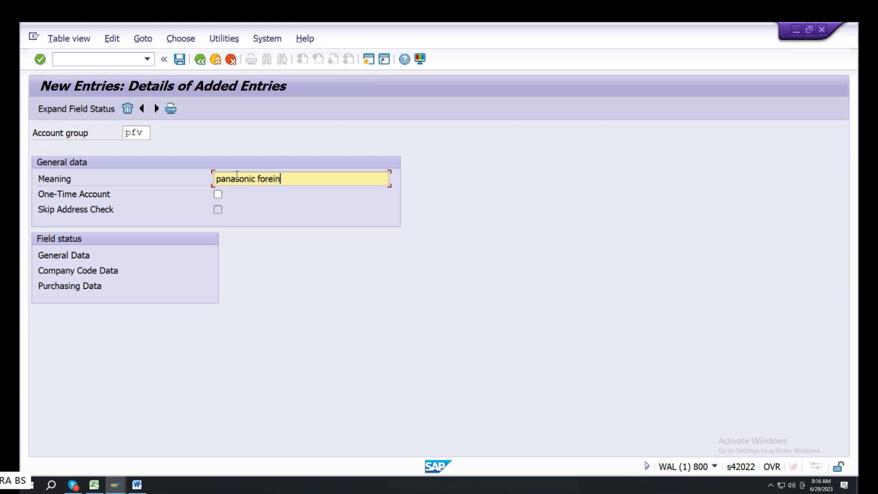
{"action": "key", "text": "BackSpace"}
{"action": "key", "text": "BackSpace"}
{"action": "key", "text": "BackSpace"}
{"action": "type", "text": "ign vendor group"}
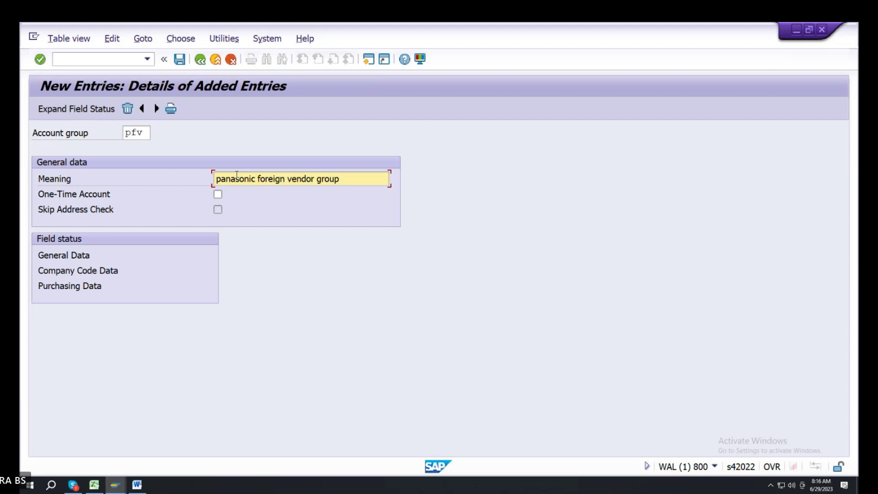
{"action": "left_click", "coordinate": [179, 59]}
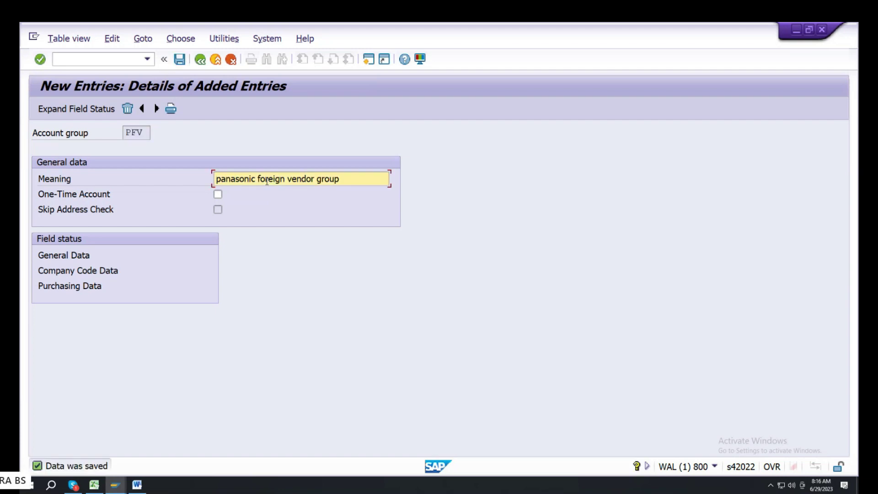
Back out to the IMG structure tree and switch over to the Excel log sheet.
{"action": "left_click", "coordinate": [194, 62]}
{"action": "left_click", "coordinate": [194, 62]}
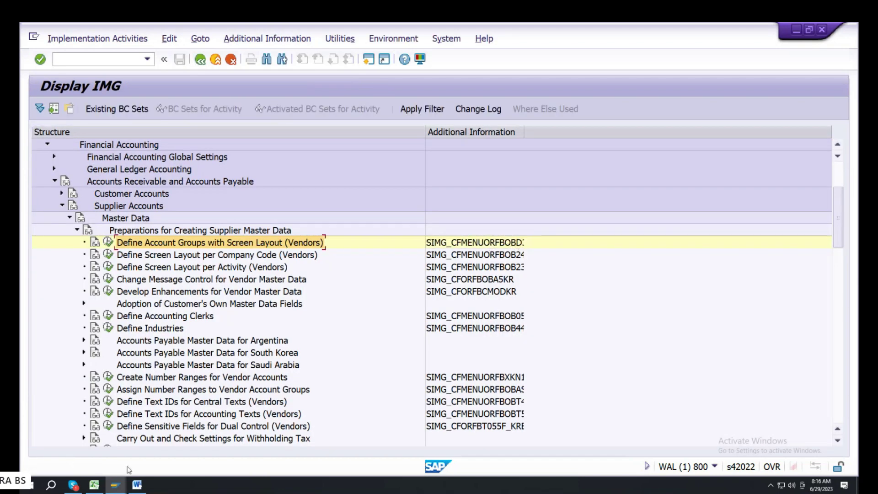
{"action": "left_click", "coordinate": [137, 485]}
{"action": "left_click", "coordinate": [137, 485]}
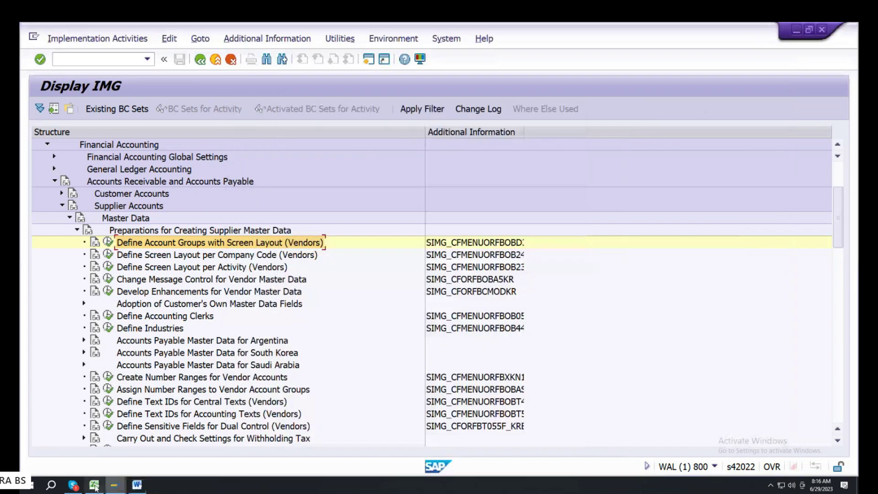
{"action": "left_click", "coordinate": [94, 485]}
Log transaction OBD3 in T61 and NO CHANGE in W61.
{"action": "left_click", "coordinate": [691, 305]}
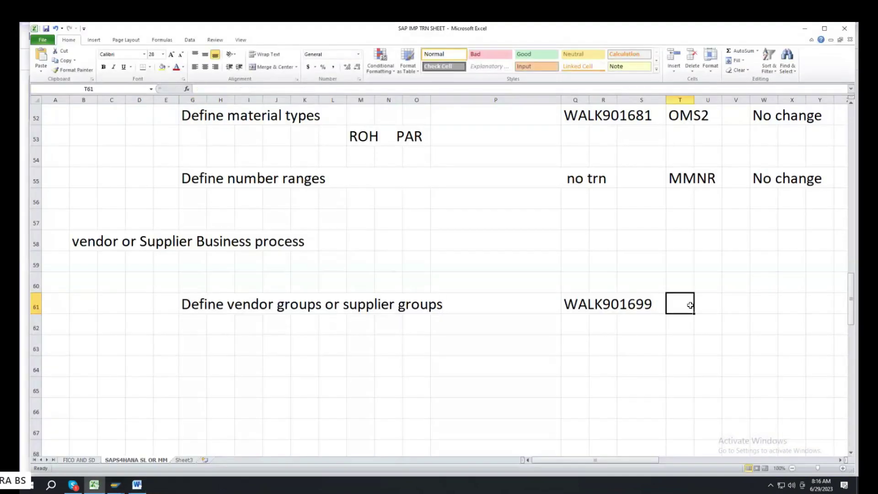
{"action": "type", "text": "OBD3"}
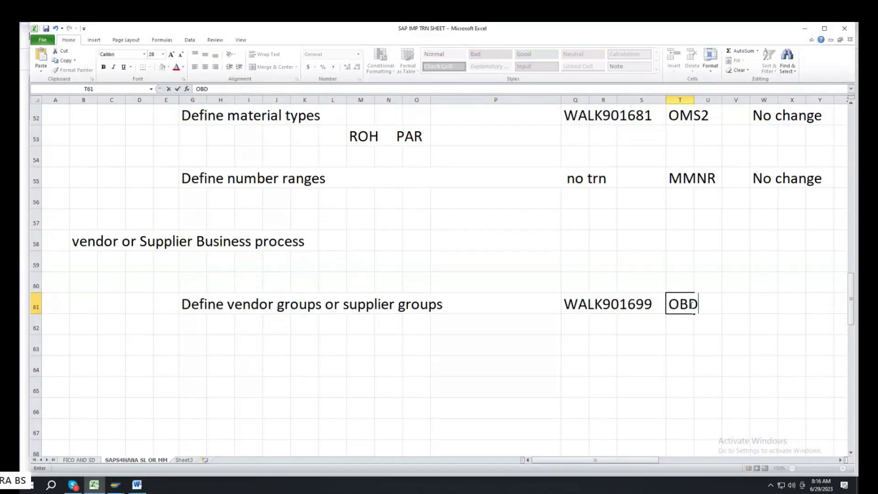
{"action": "left_click", "coordinate": [765, 304]}
{"action": "type", "text": "N"}
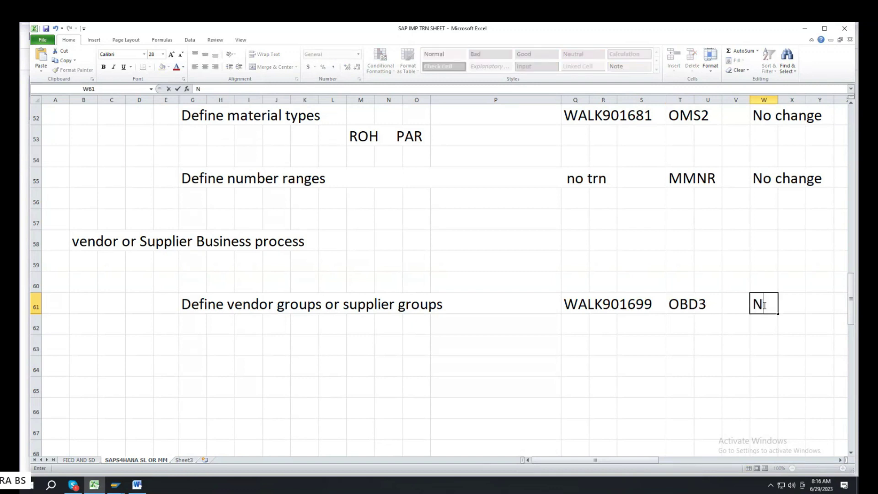
{"action": "type", "text": "O CHANGE"}
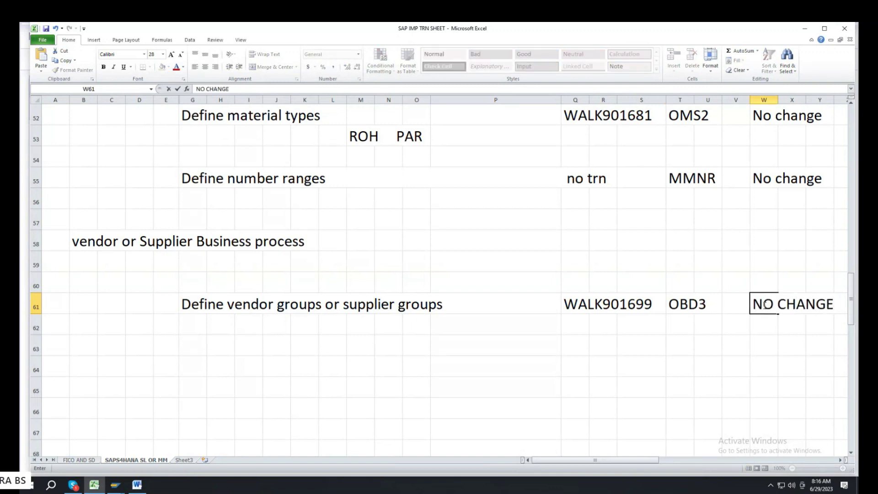
{"action": "key", "text": "BackSpace"}
{"action": "type", "text": "E"}
{"action": "left_click", "coordinate": [190, 344]}
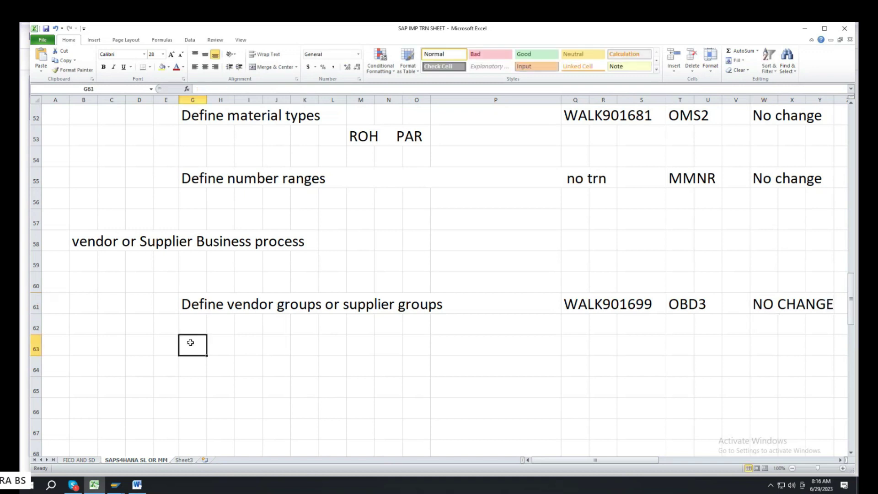
Recheck the Word blueprint, then select Create Number Ranges for Vendor Accounts in the SAP IMG.
{"action": "left_click", "coordinate": [137, 484]}
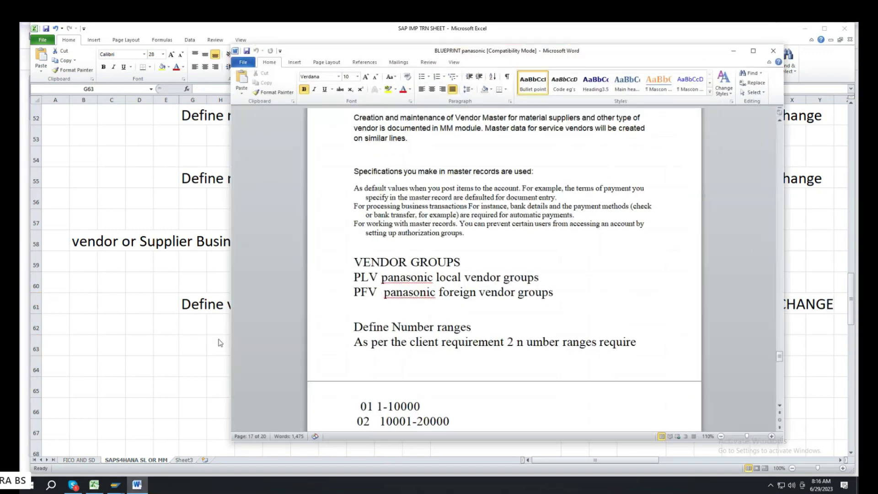
{"action": "left_click", "coordinate": [733, 50]}
{"action": "mouse_move", "coordinate": [115, 484]}
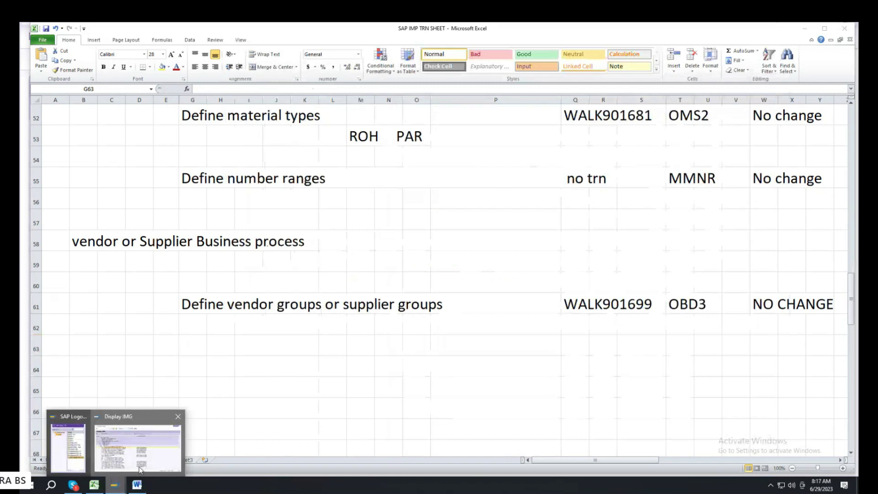
{"action": "left_click", "coordinate": [147, 440]}
{"action": "left_click", "coordinate": [137, 378]}
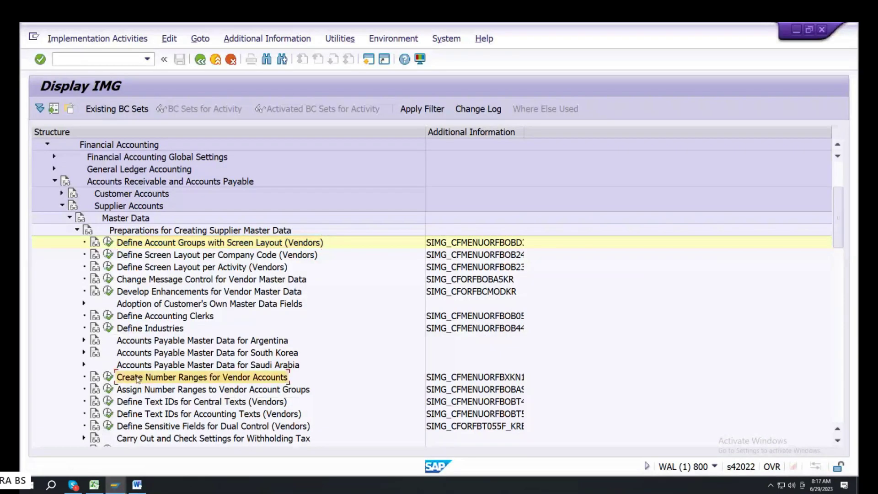
Run Create Number Ranges for Vendor Accounts and switch the KREDITOR intervals into change mode.
{"action": "scroll", "coordinate": [137, 378], "scroll_direction": "down", "scroll_amount": 1}
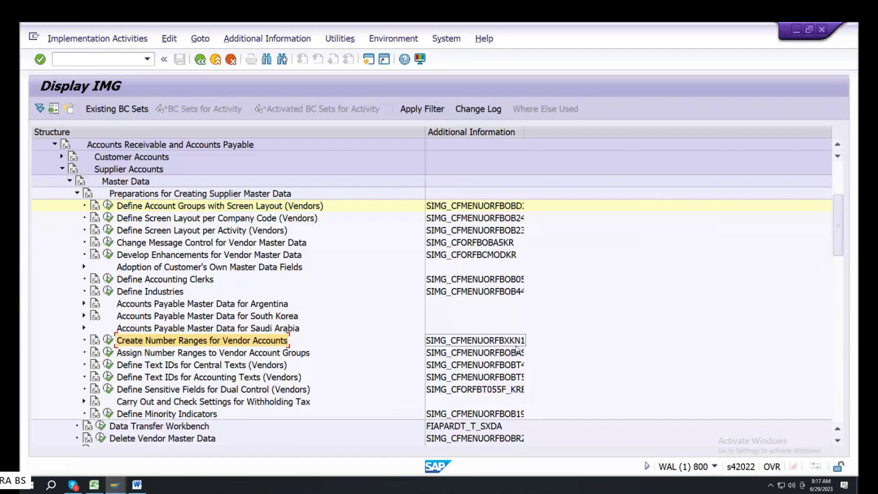
{"action": "left_click", "coordinate": [108, 340]}
{"action": "left_click", "coordinate": [205, 167]}
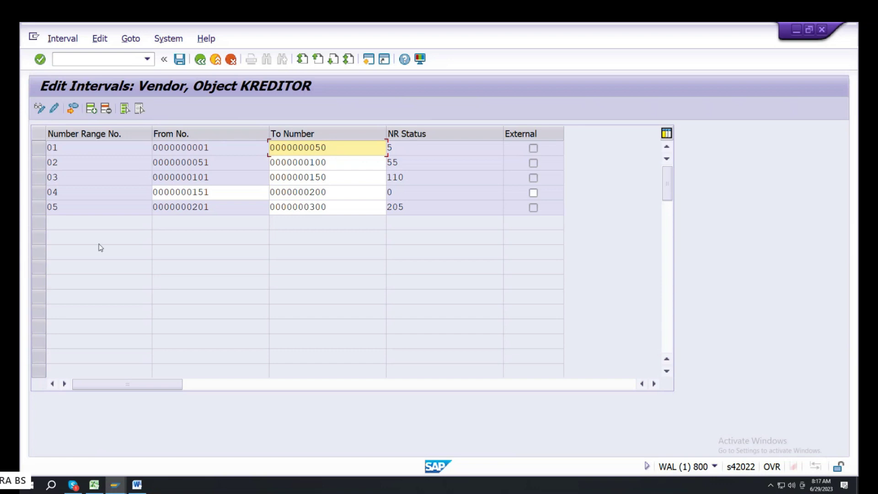
Add two new interval rows numbered 06 and 07.
{"action": "left_click", "coordinate": [91, 109]}
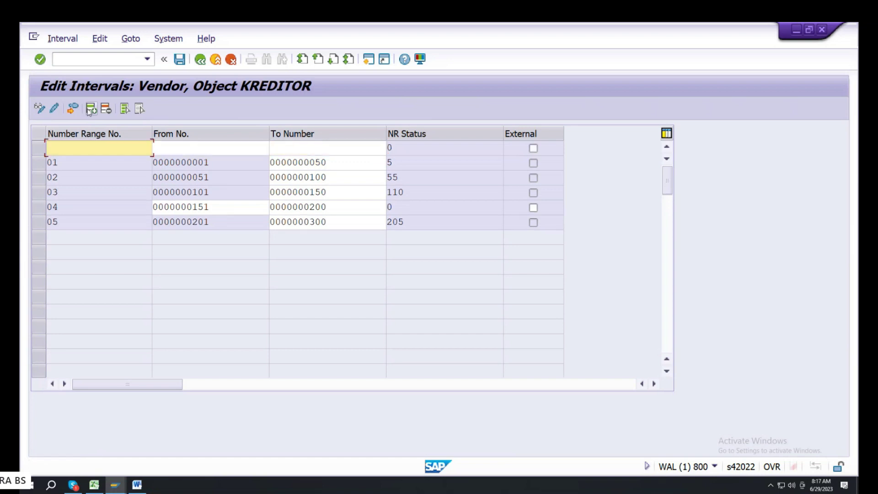
{"action": "left_click", "coordinate": [91, 109]}
{"action": "type", "text": "06"}
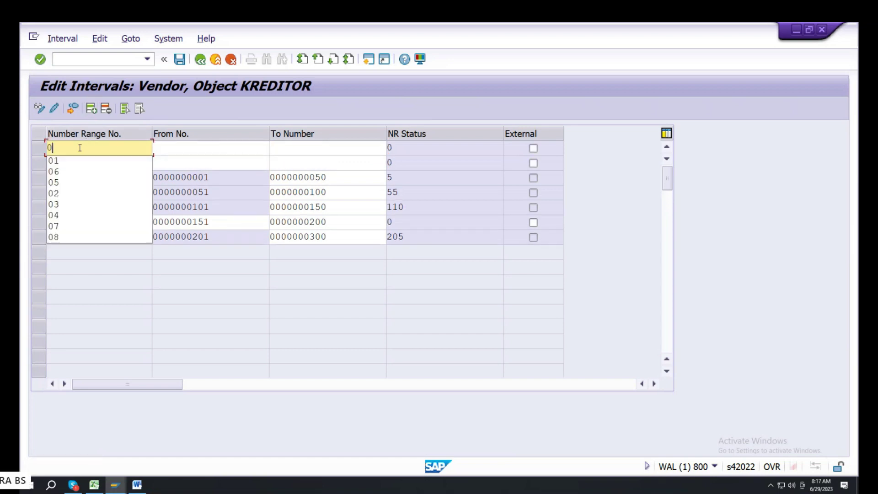
{"action": "left_click", "coordinate": [80, 159]}
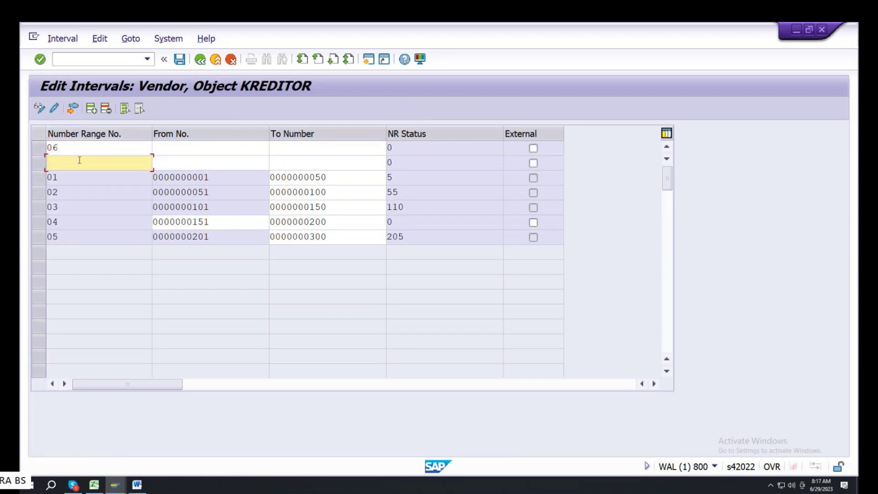
{"action": "type", "text": "07"}
Set interval 06 to 301–350 and interval 07 to 351–400.
{"action": "left_click", "coordinate": [172, 148]}
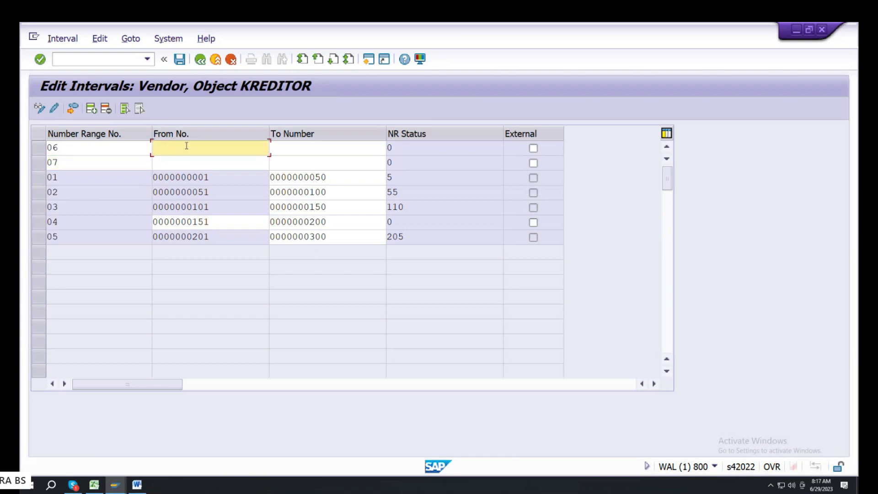
{"action": "type", "text": "301"}
{"action": "left_click", "coordinate": [288, 157]}
{"action": "type", "text": "350"}
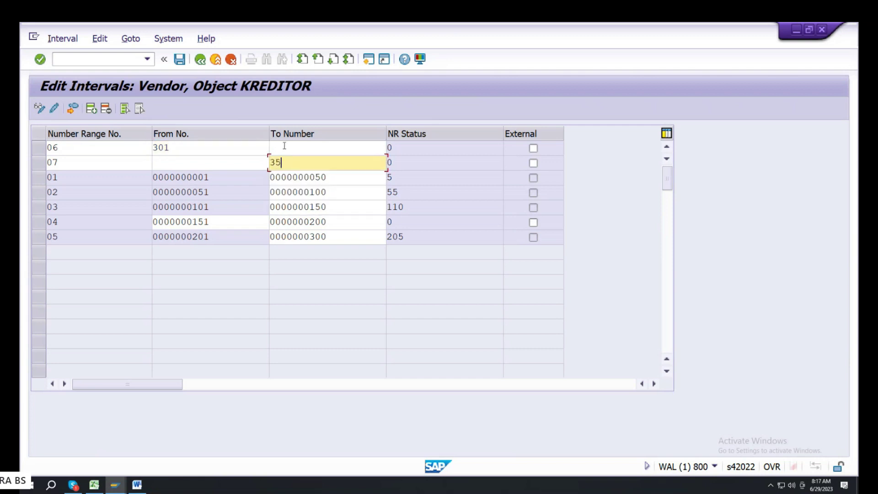
{"action": "left_click", "coordinate": [284, 147]}
{"action": "type", "text": "350"}
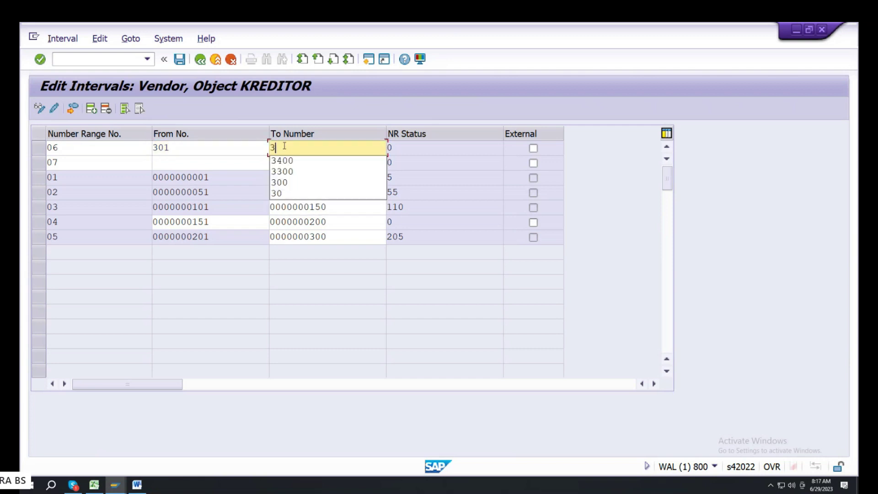
{"action": "left_click", "coordinate": [161, 164]}
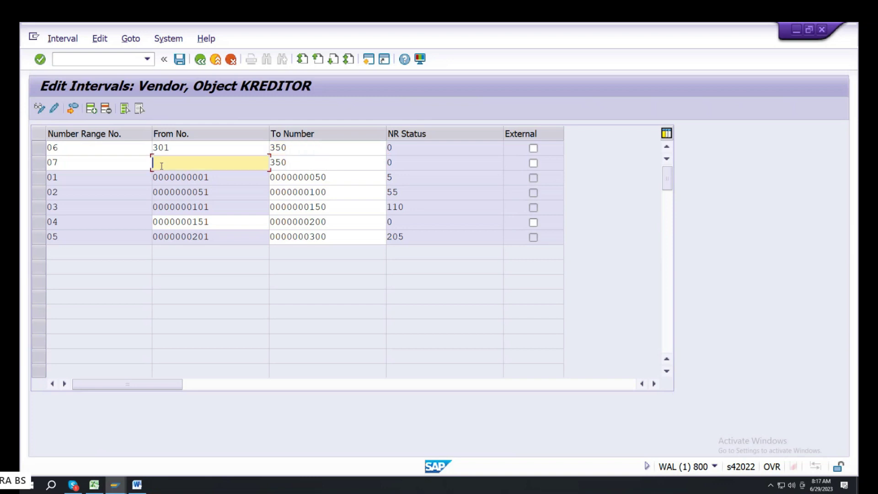
{"action": "type", "text": "351"}
{"action": "key", "text": "Tab"}
{"action": "type", "text": "400"}
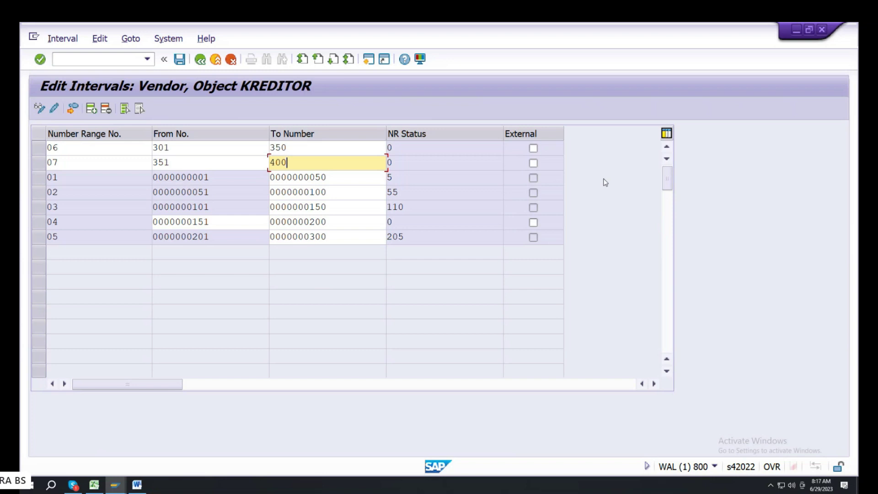
Save the new intervals and acknowledge the transport notice.
{"action": "left_click", "coordinate": [179, 59]}
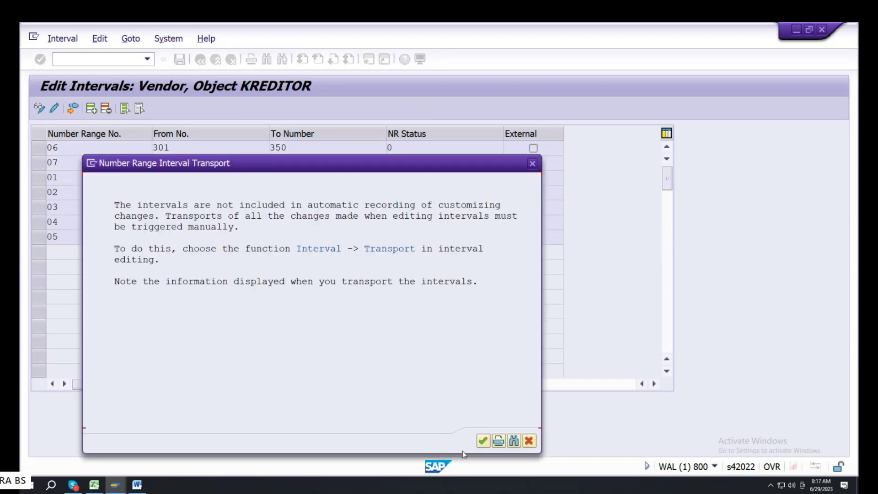
{"action": "left_click", "coordinate": [483, 440]}
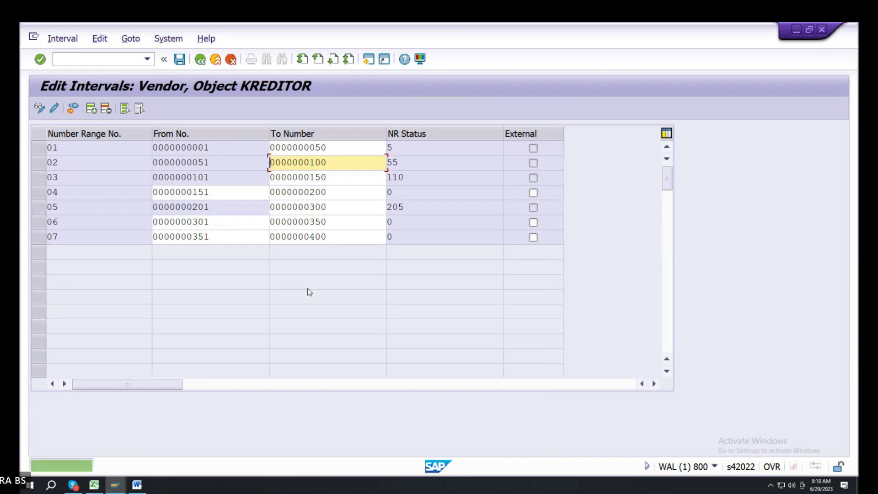
{"action": "left_click", "coordinate": [137, 485]}
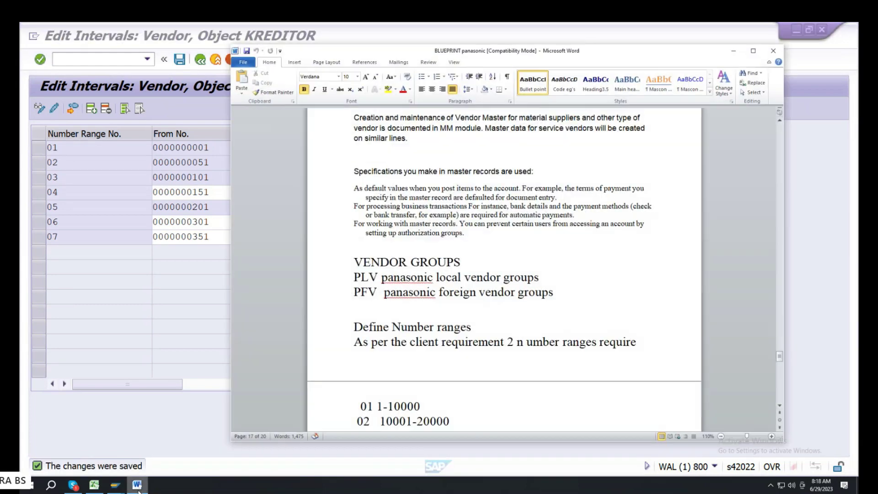
Log 'Define number ranges vendor groups' with NO TRN in Excel cell G63.
{"action": "left_click", "coordinate": [137, 485]}
{"action": "left_click", "coordinate": [94, 484]}
{"action": "double_click", "coordinate": [191, 344]}
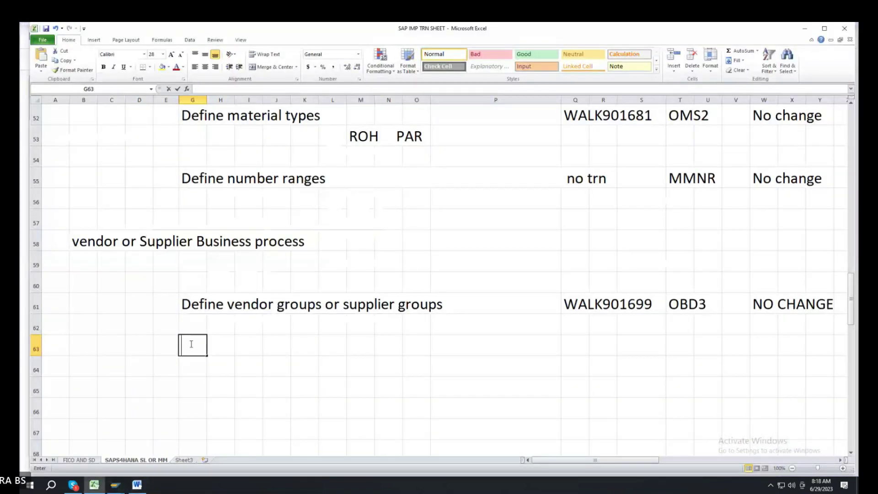
{"action": "type", "text": "dEFINE n"}
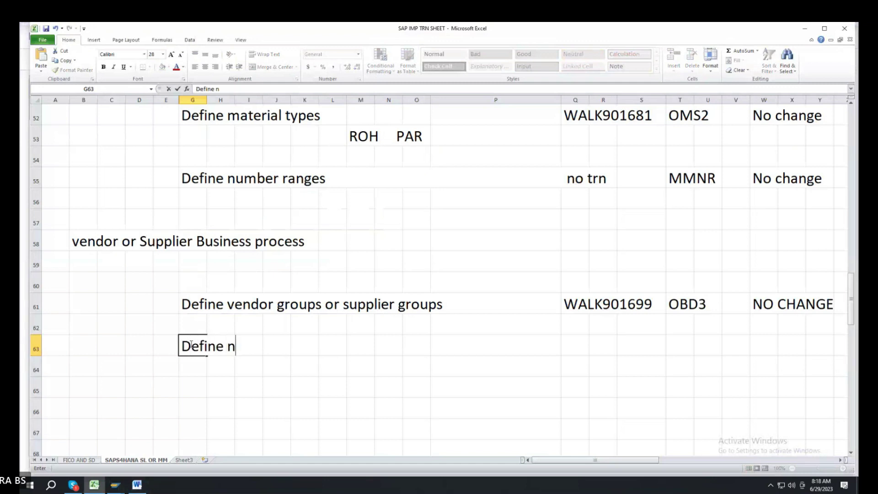
{"action": "type", "text": "umber range"}
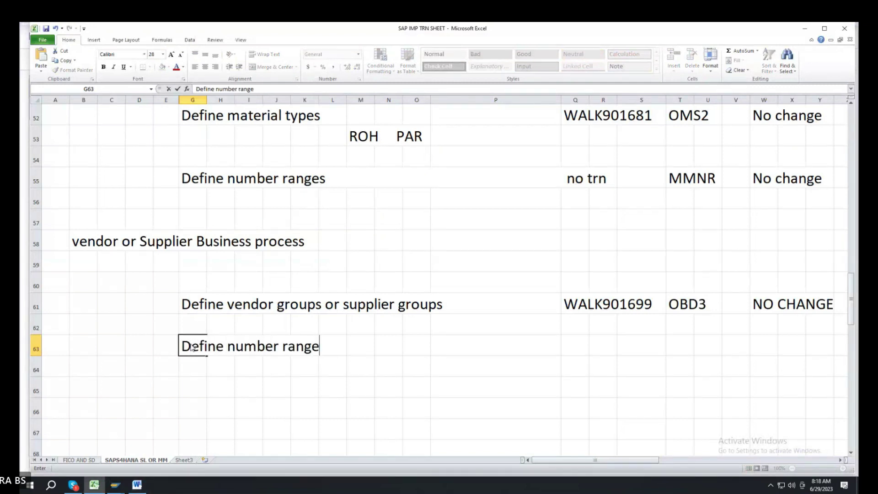
{"action": "type", "text": "s "}
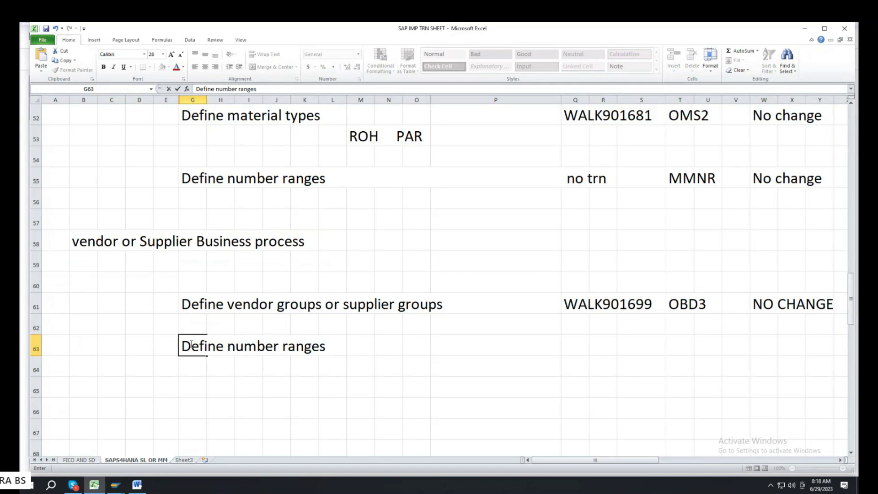
{"action": "type", "text": "vendor grouy"}
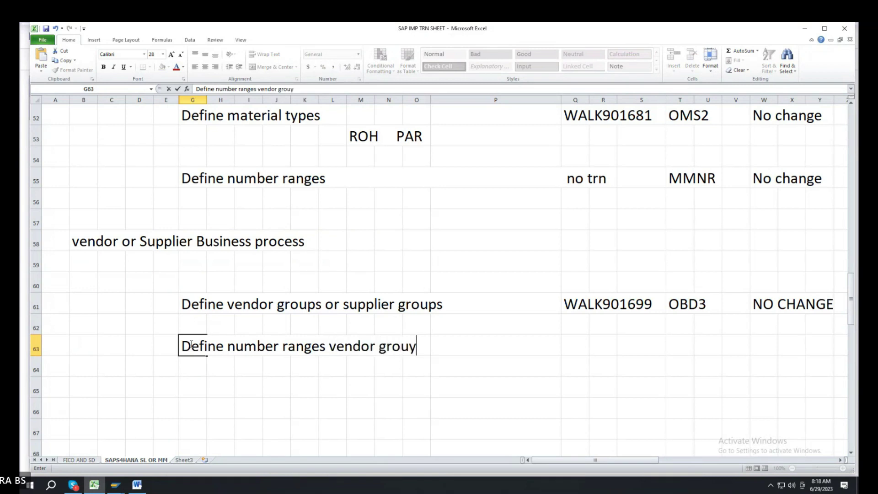
{"action": "type", "text": "p"}
{"action": "key", "text": "BackSpace"}
{"action": "key", "text": "BackSpace"}
{"action": "type", "text": "ps "}
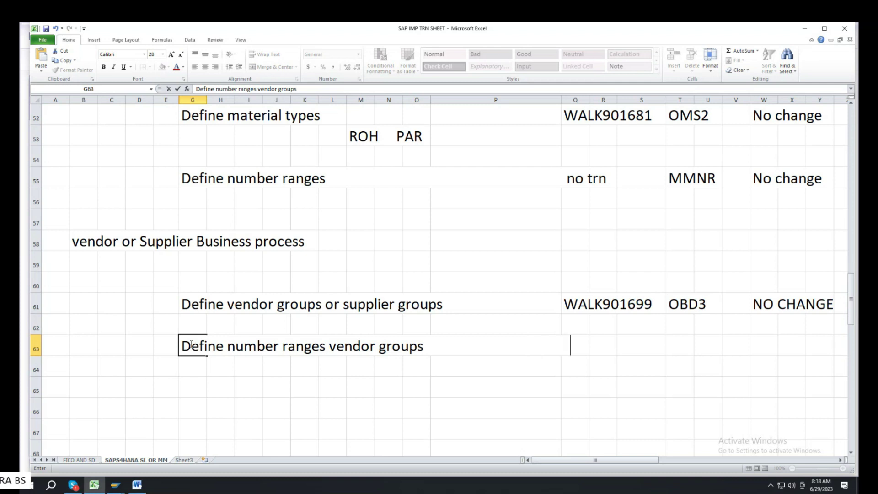
{"action": "type", "text": "                                    NO TRN"}
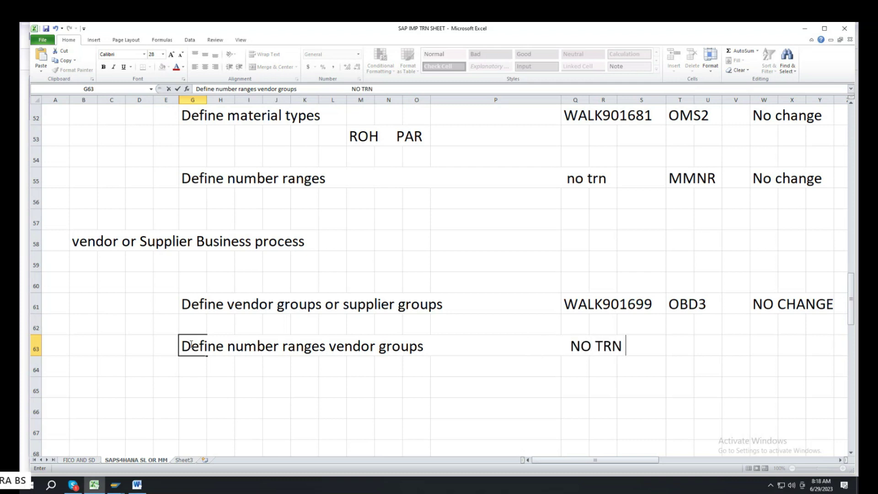
Return SAP from the interval table to the IMG activity tree.
{"action": "left_click", "coordinate": [93, 486]}
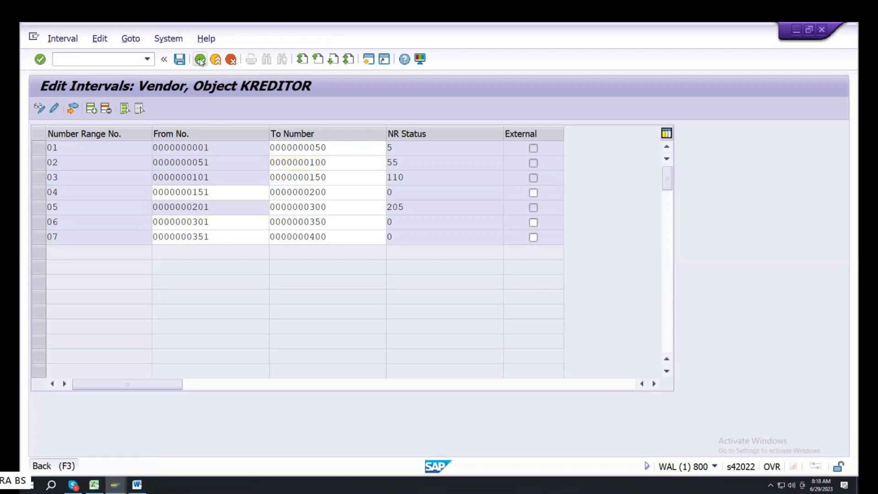
{"action": "left_click", "coordinate": [199, 60]}
{"action": "left_click", "coordinate": [200, 60]}
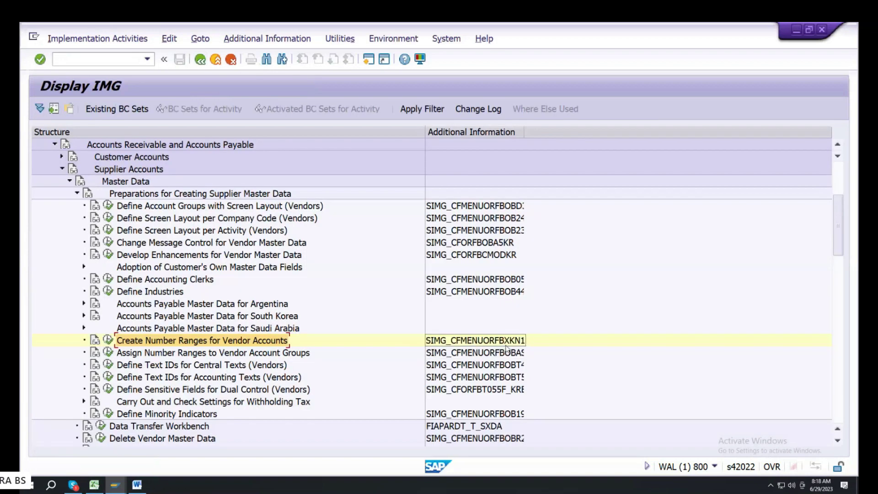
Enter transaction code XKN1 in Excel cell T63.
{"action": "left_click", "coordinate": [136, 485]}
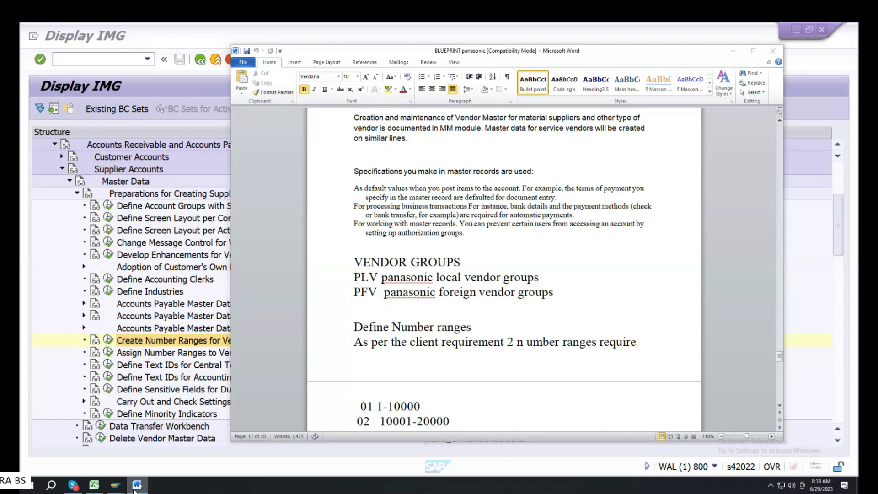
{"action": "left_click", "coordinate": [136, 486]}
{"action": "left_click", "coordinate": [94, 484]}
{"action": "left_click", "coordinate": [676, 347]}
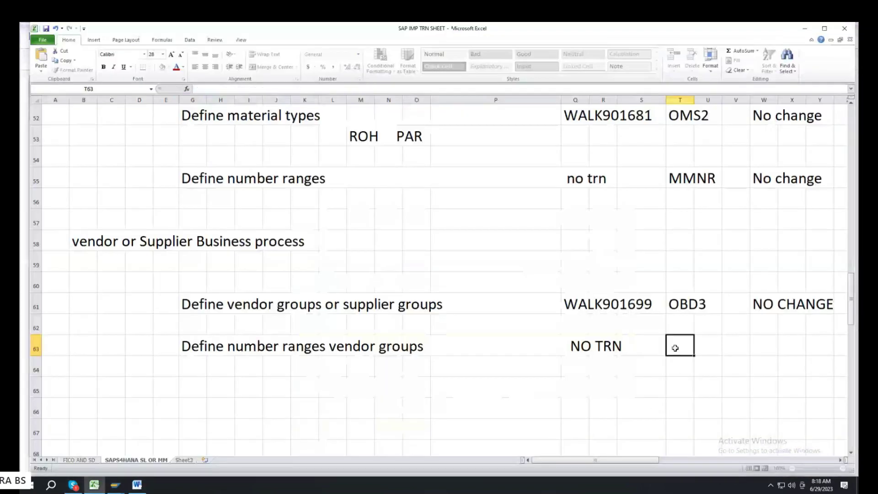
{"action": "type", "text": "xkn1"}
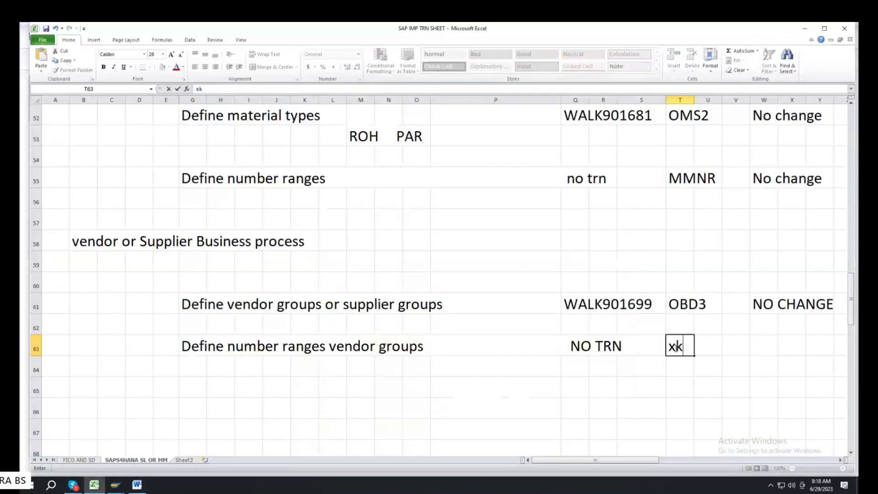
{"action": "key", "text": "BackSpace"}
{"action": "key", "text": "BackSpace"}
{"action": "key", "text": "BackSpace"}
{"action": "key", "text": "BackSpace"}
{"action": "type", "text": "XKN1"}
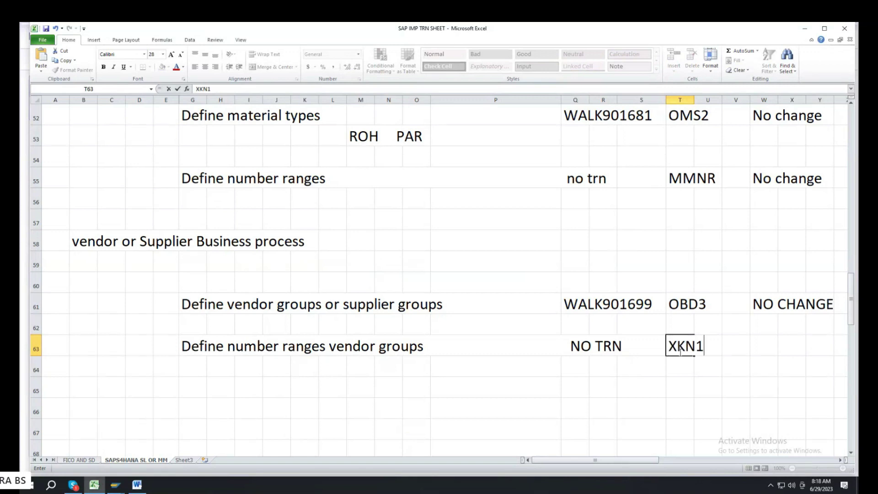
Add the note 'no change' in W63 and bring the SAP IMG window back.
{"action": "left_click", "coordinate": [767, 348]}
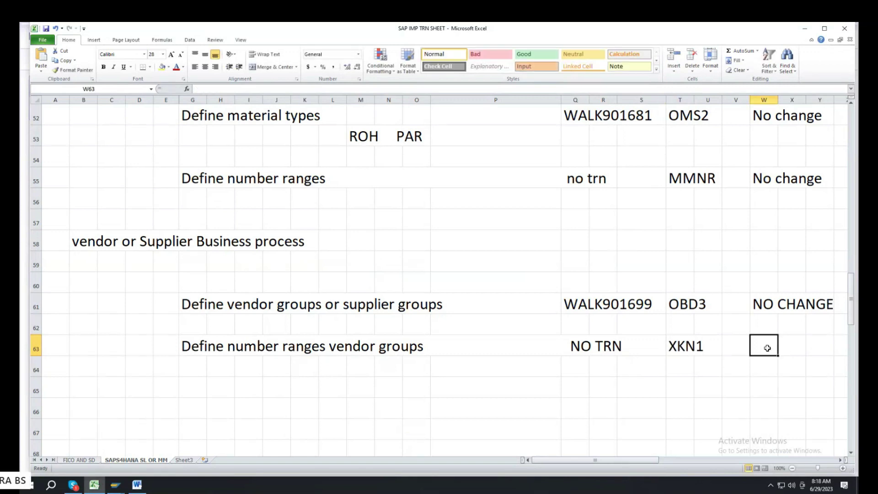
{"action": "type", "text": "no change"}
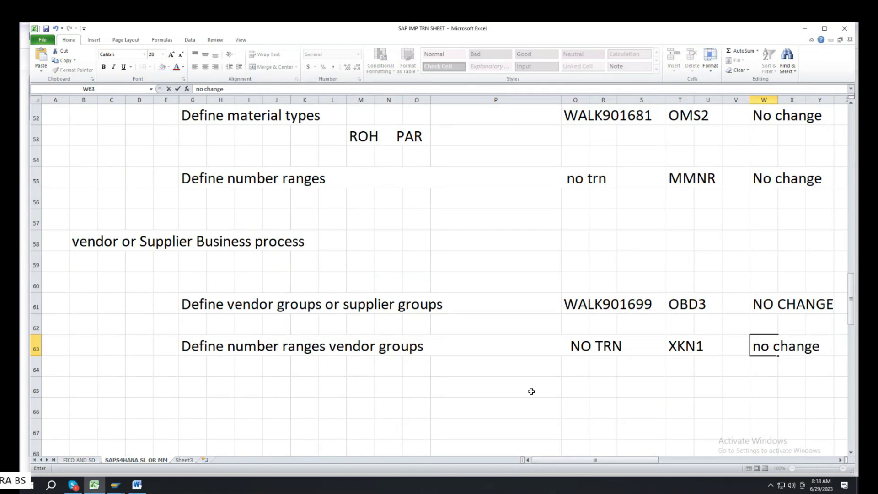
{"action": "left_click", "coordinate": [196, 382]}
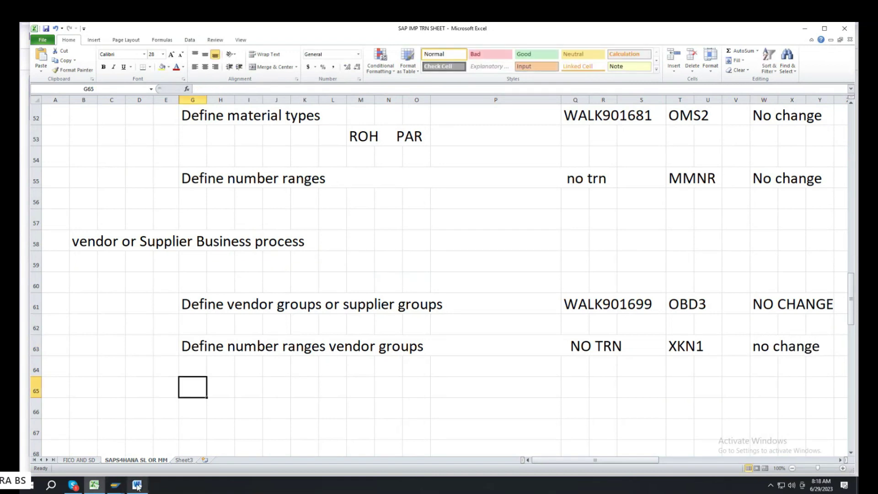
{"action": "left_click", "coordinate": [115, 484]}
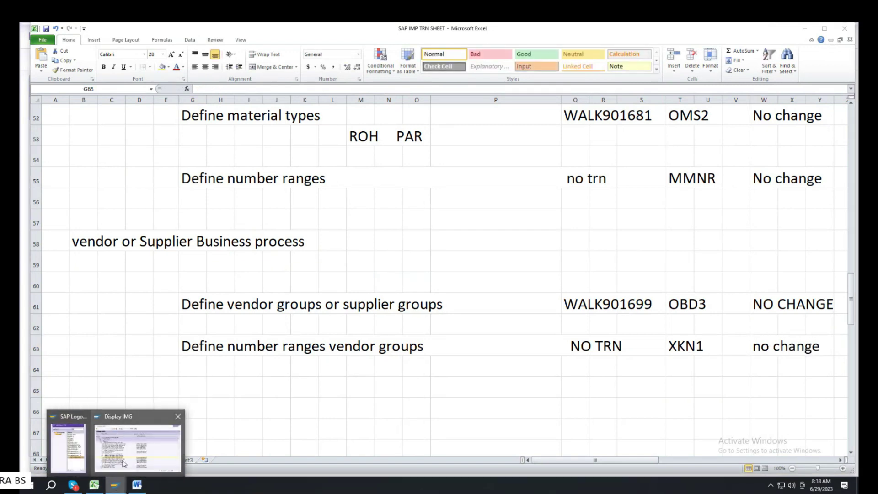
{"action": "left_click", "coordinate": [123, 464]}
Verify the saved intervals 06 and 07 in KREDITOR, then return to the IMG tree.
{"action": "left_click", "coordinate": [104, 341]}
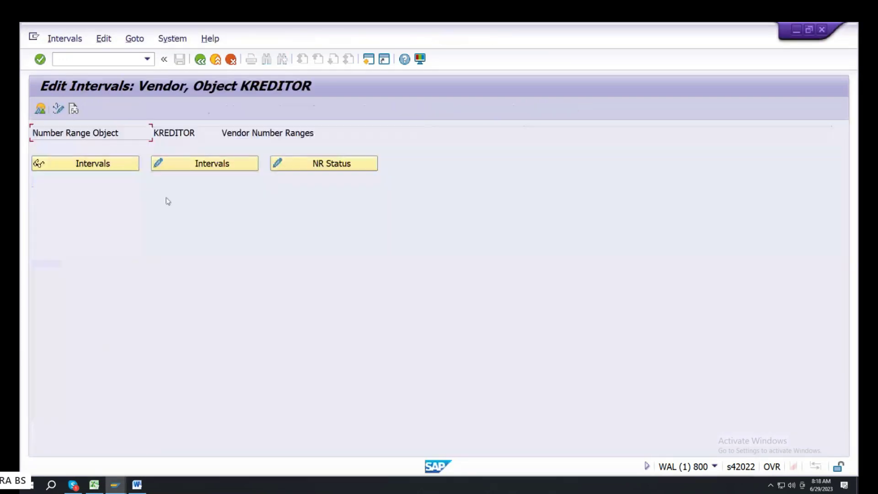
{"action": "left_click", "coordinate": [204, 163]}
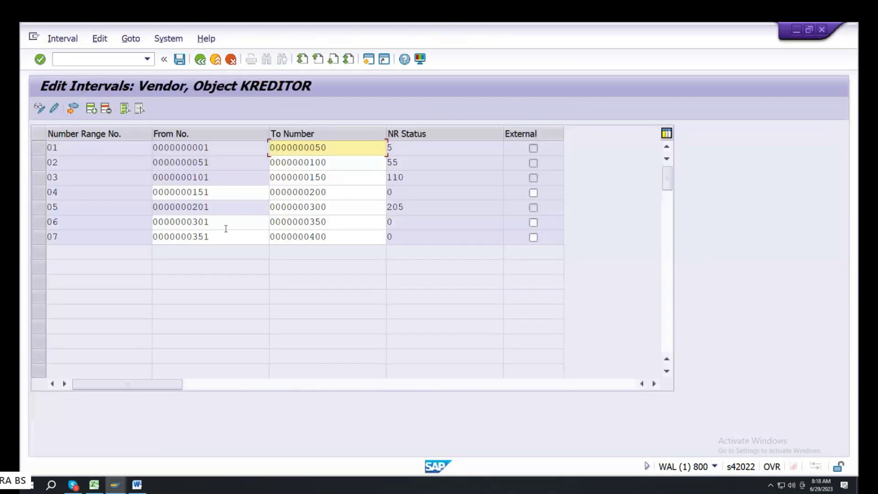
{"action": "left_click", "coordinate": [226, 228]}
{"action": "left_click", "coordinate": [226, 240]}
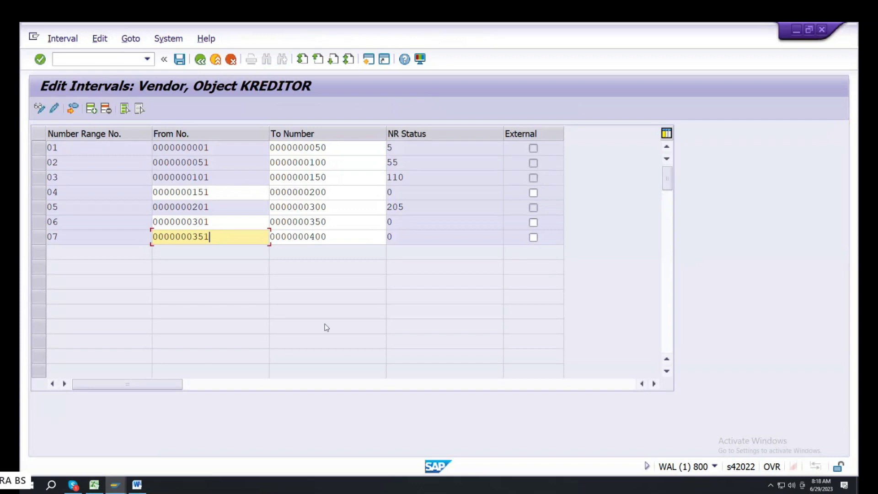
{"action": "left_click", "coordinate": [199, 59]}
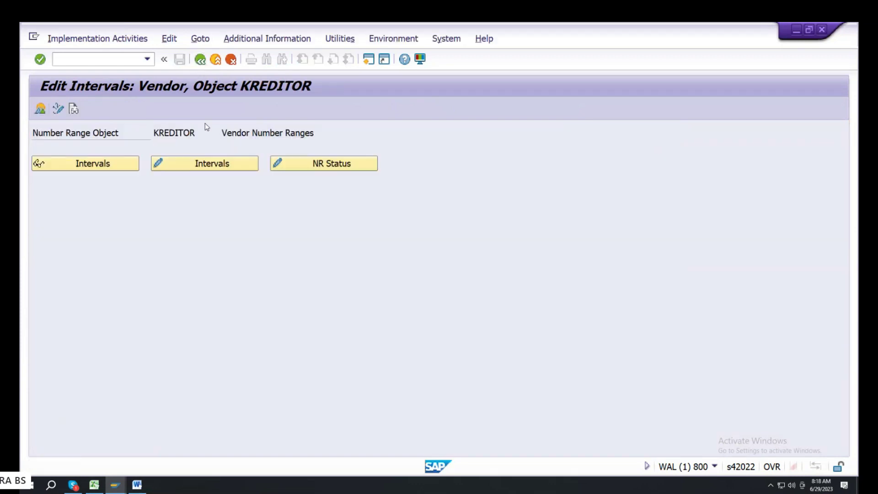
{"action": "key", "text": "F3"}
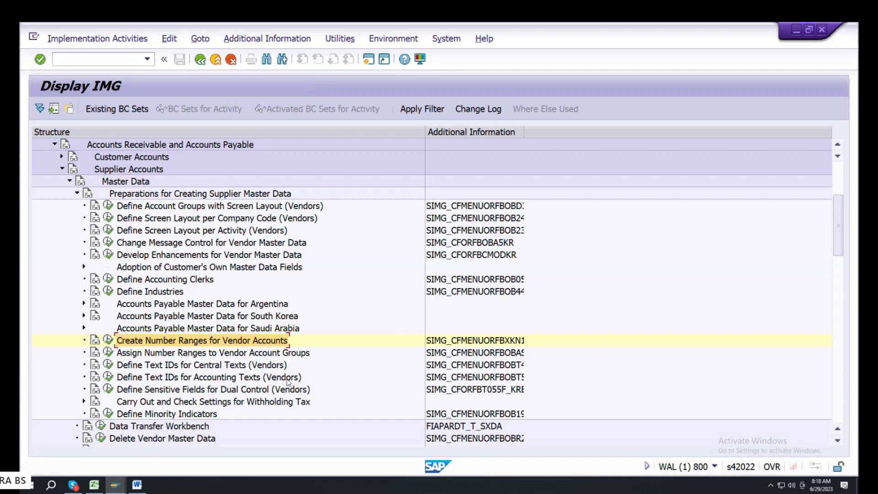
Open the vendor group number range assignment table and select the PFV and PLV rows.
{"action": "left_click", "coordinate": [159, 353]}
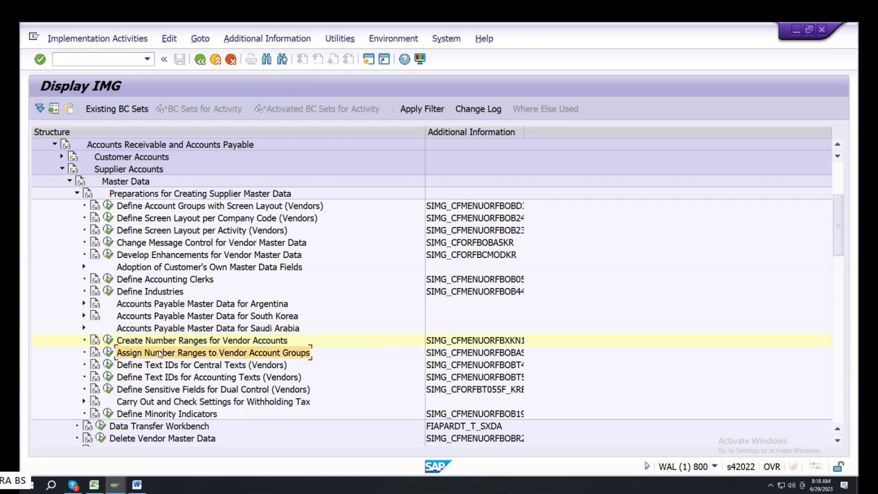
{"action": "left_click", "coordinate": [109, 354]}
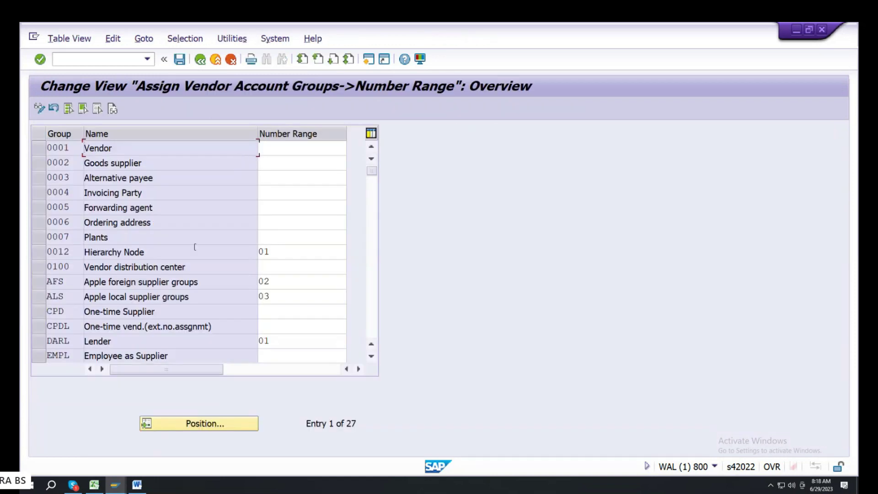
{"action": "scroll", "coordinate": [131, 295], "scroll_direction": "down", "scroll_amount": 2}
{"action": "scroll", "coordinate": [130, 295], "scroll_direction": "down", "scroll_amount": 2}
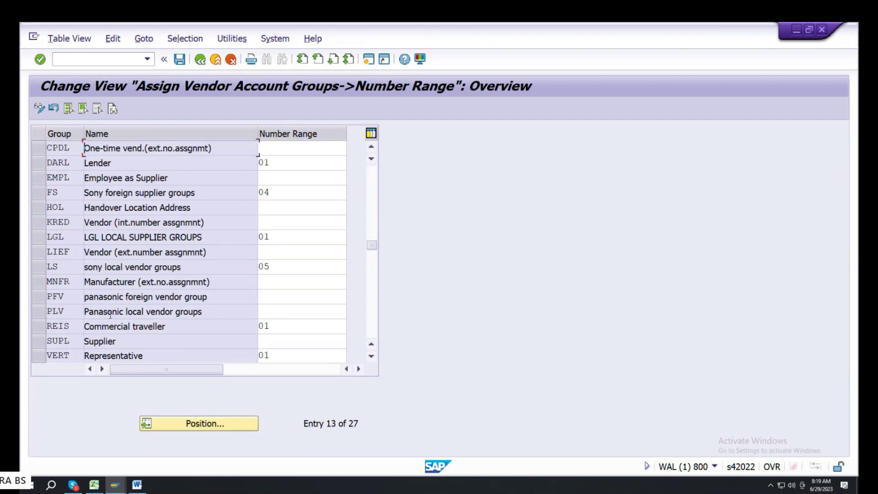
{"action": "left_click", "coordinate": [40, 298]}
{"action": "left_click", "coordinate": [42, 313]}
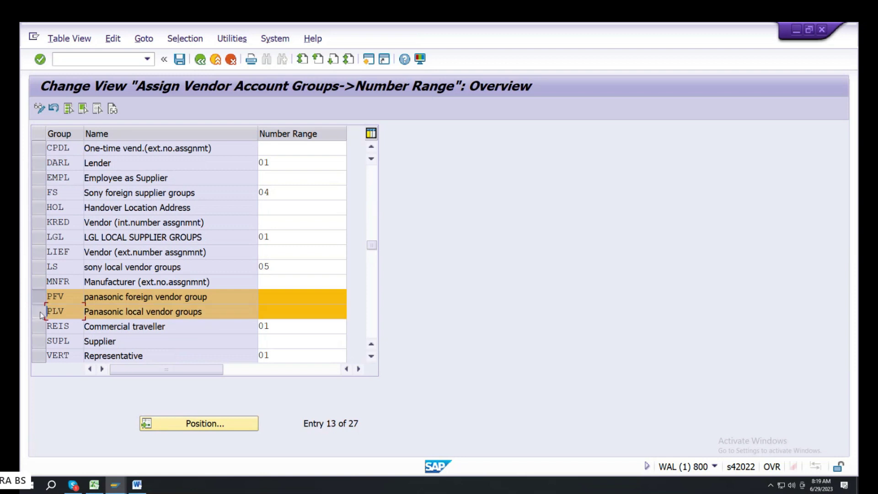
Assign number range 06 to PFV and 07 to PLV, then save.
{"action": "left_click", "coordinate": [281, 300]}
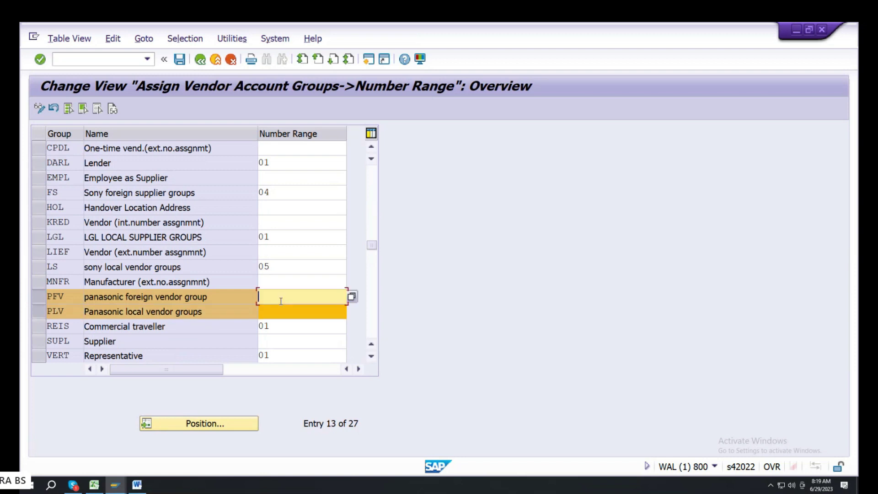
{"action": "left_click", "coordinate": [351, 296]}
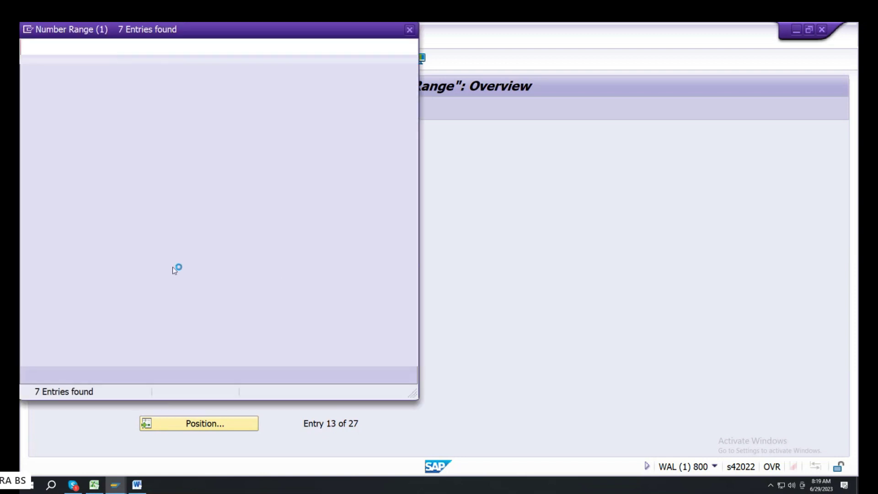
{"action": "double_click", "coordinate": [91, 163]}
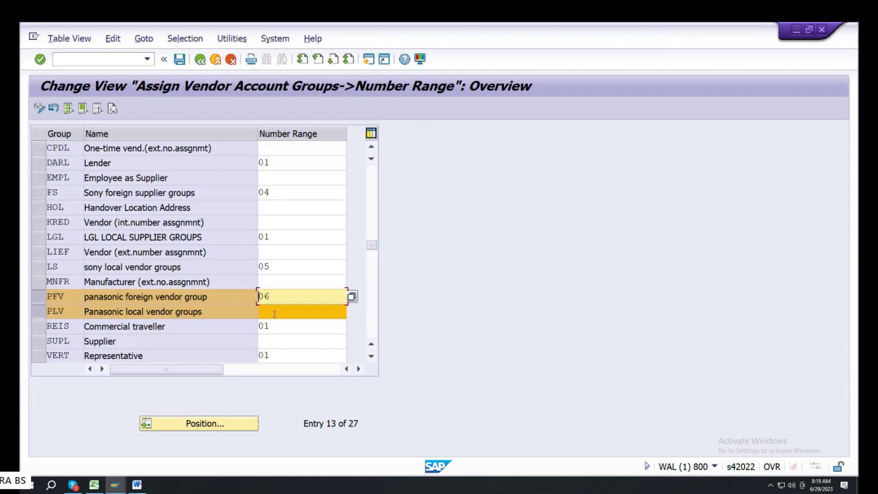
{"action": "left_click", "coordinate": [274, 314]}
{"action": "left_click", "coordinate": [351, 311]}
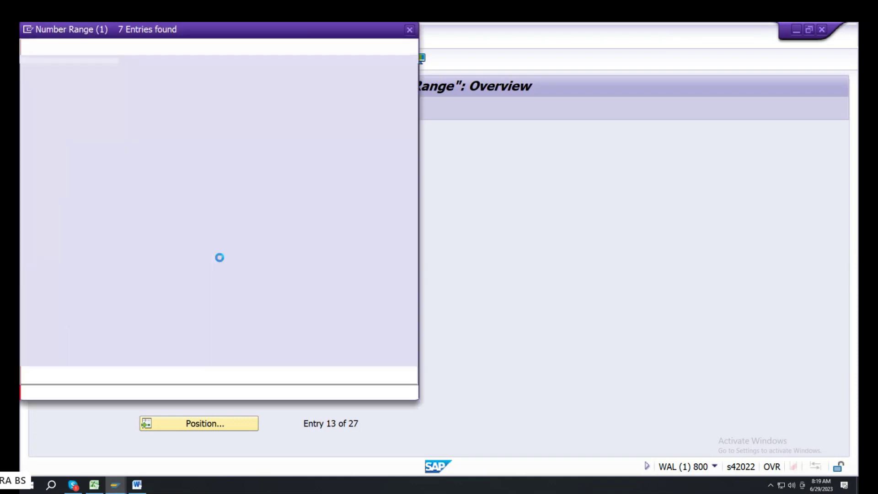
{"action": "double_click", "coordinate": [53, 177]}
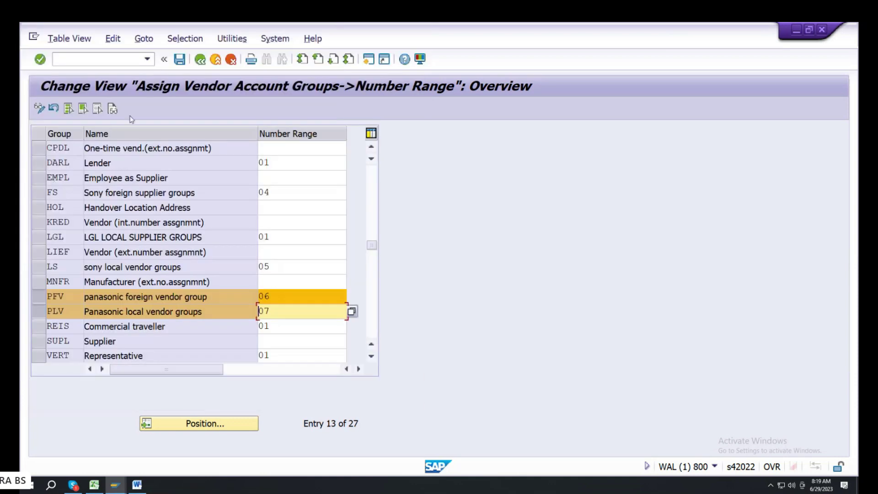
{"action": "left_click", "coordinate": [179, 59]}
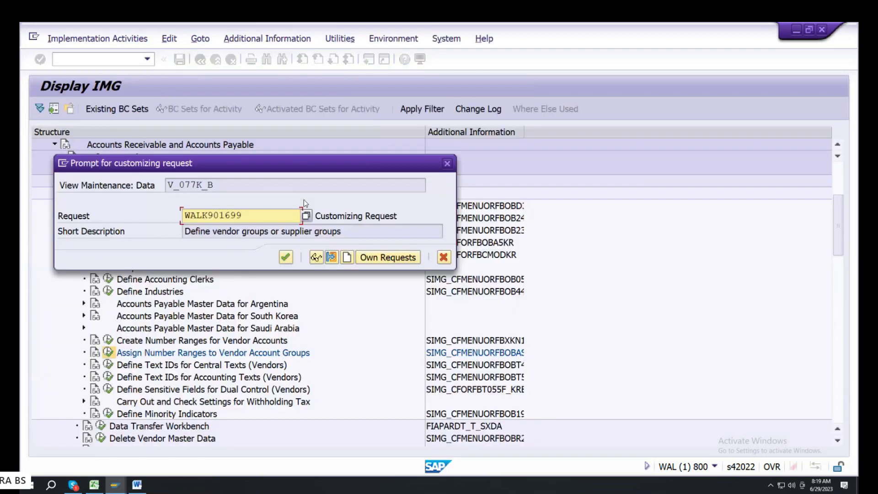
Create customizing request 'Assign numbewr ranges to vendor groups' and select its number WALK901701.
{"action": "left_click", "coordinate": [347, 257]}
{"action": "type", "text": "Assign n"}
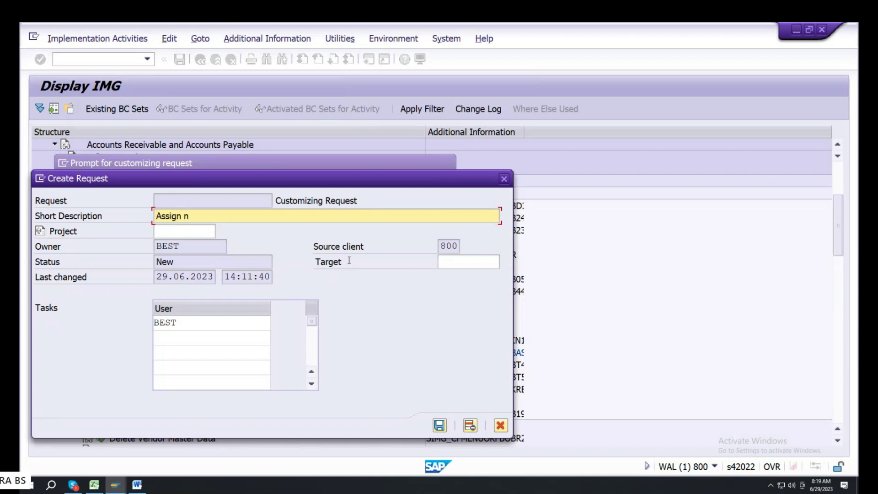
{"action": "type", "text": "umbewr ran"}
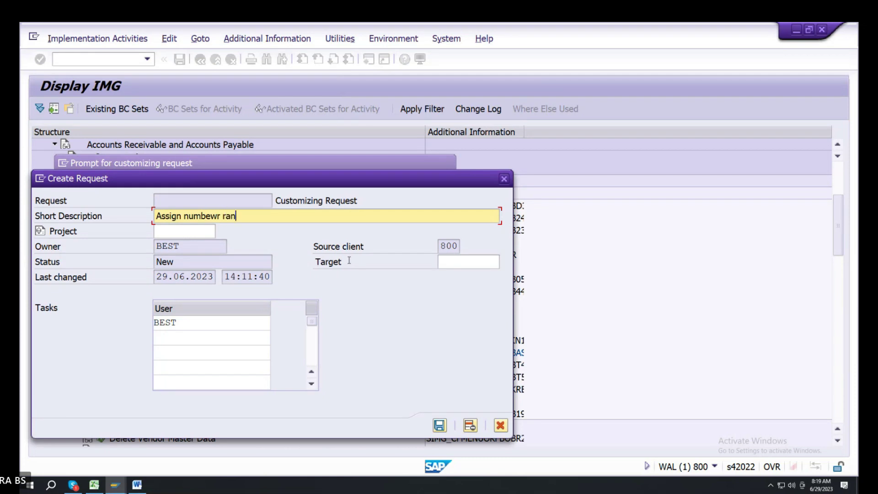
{"action": "type", "text": "ges to vendor gr"}
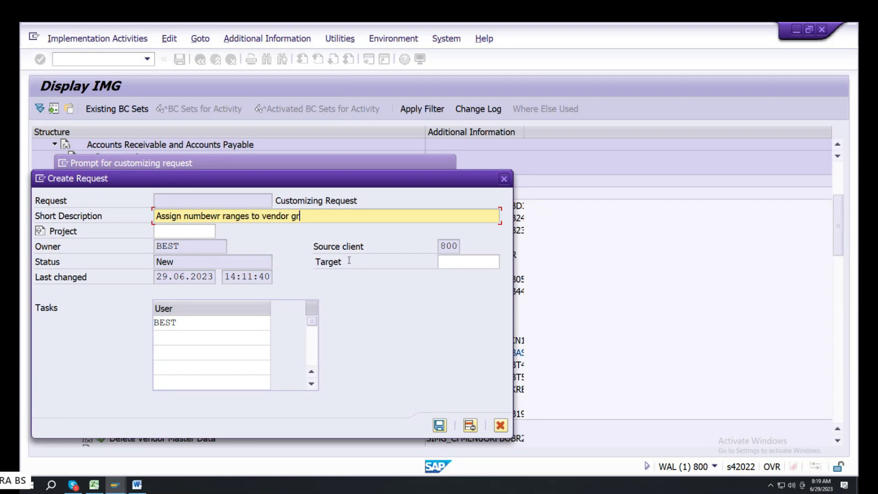
{"action": "type", "text": "oups"}
{"action": "left_click", "coordinate": [440, 425]}
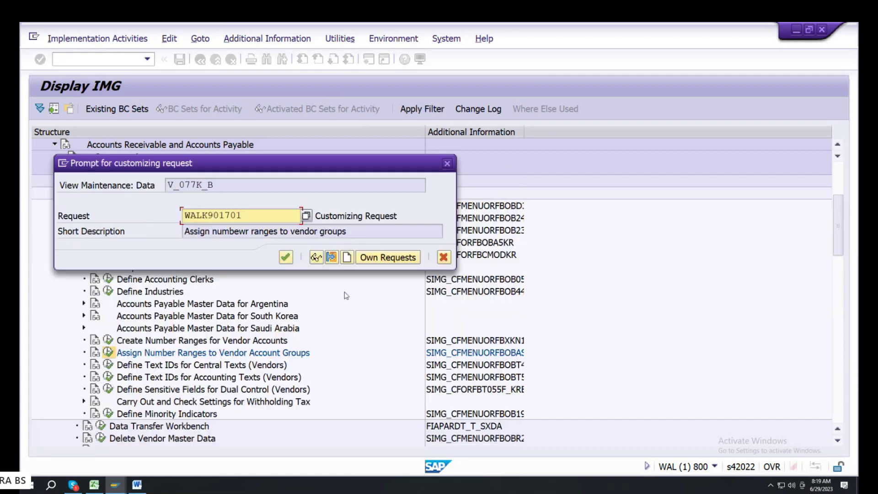
{"action": "left_click_drag", "start_coordinate": [242, 215], "coordinate": [22, 223]}
Paste request number WALK901701 into Excel cell Q65.
{"action": "key", "text": "ctrl+c"}
{"action": "left_click", "coordinate": [137, 484]}
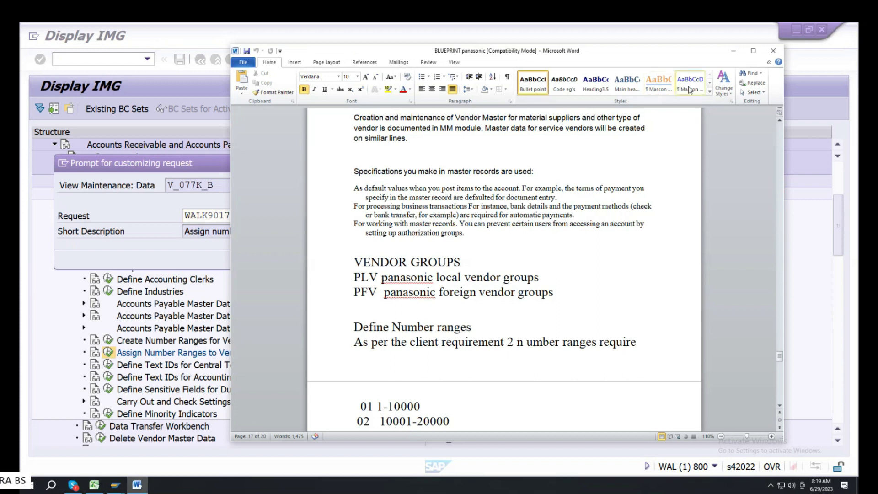
{"action": "left_click", "coordinate": [772, 51]}
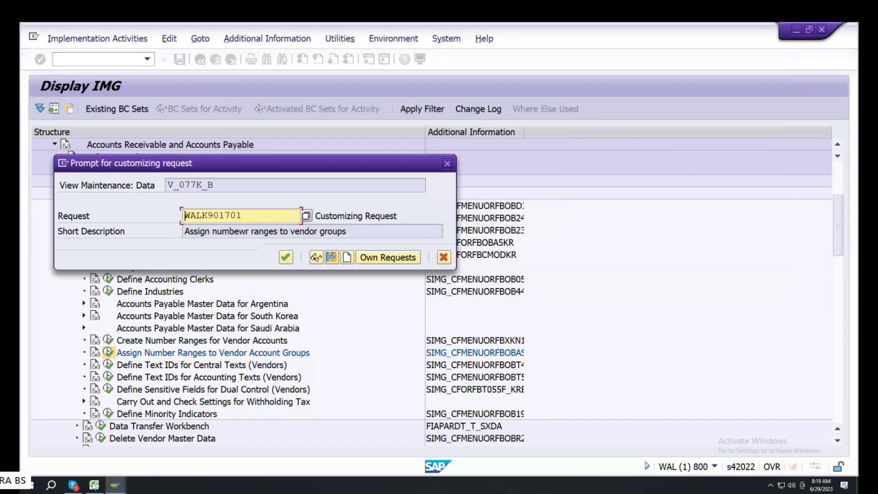
{"action": "left_click", "coordinate": [93, 484]}
{"action": "left_click", "coordinate": [581, 386]}
{"action": "double_click", "coordinate": [581, 386]}
{"action": "key", "text": "ctrl+v"}
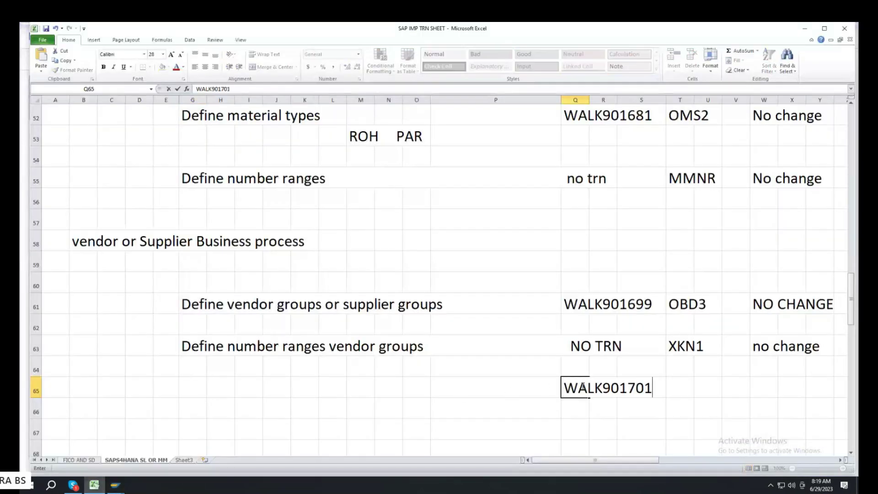
{"action": "left_click", "coordinate": [172, 388]}
Copy the request description from SAP into Excel cell G65.
{"action": "left_click", "coordinate": [197, 387]}
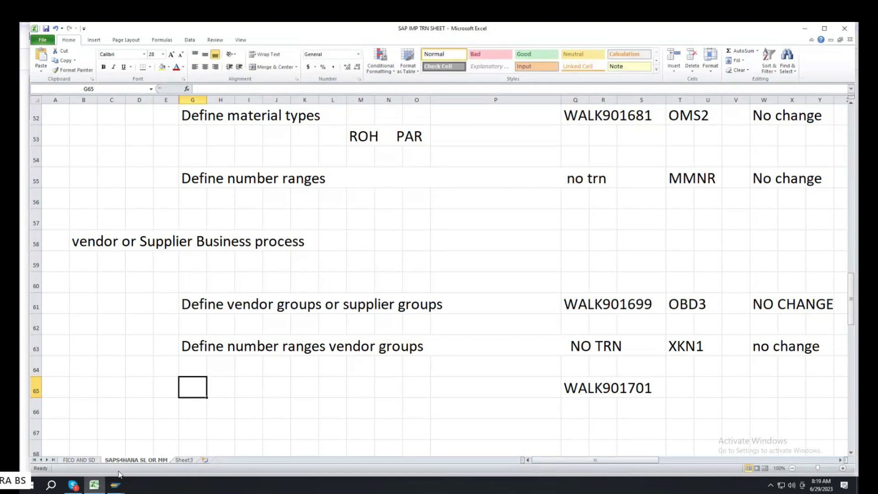
{"action": "left_click", "coordinate": [95, 485]}
{"action": "left_click", "coordinate": [97, 485]}
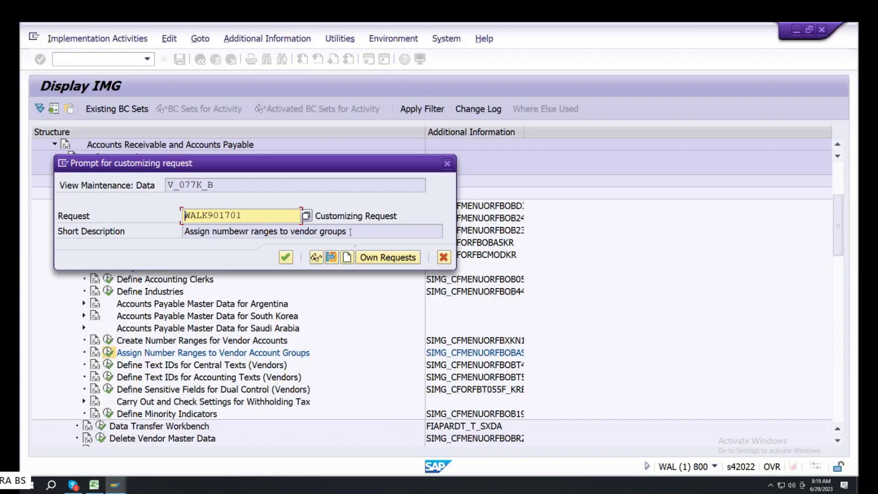
{"action": "left_click", "coordinate": [94, 485]}
{"action": "double_click", "coordinate": [196, 394]}
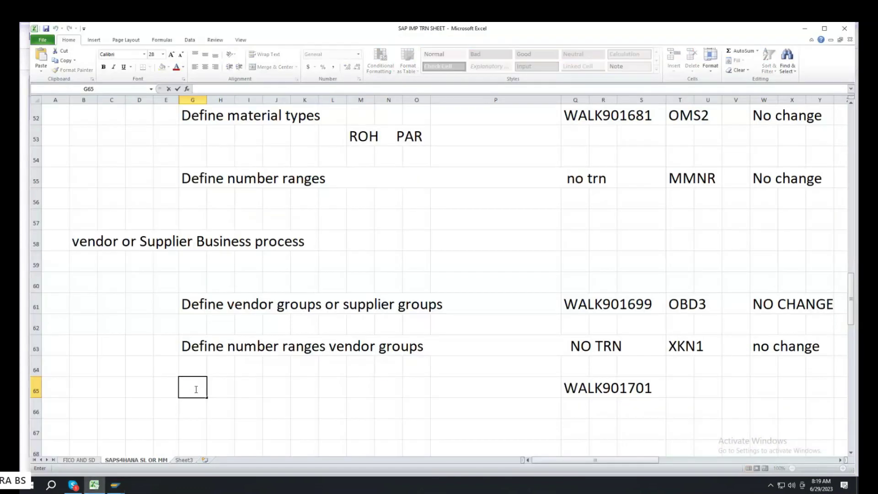
{"action": "key", "text": "ctrl+v"}
{"action": "left_click", "coordinate": [688, 382]}
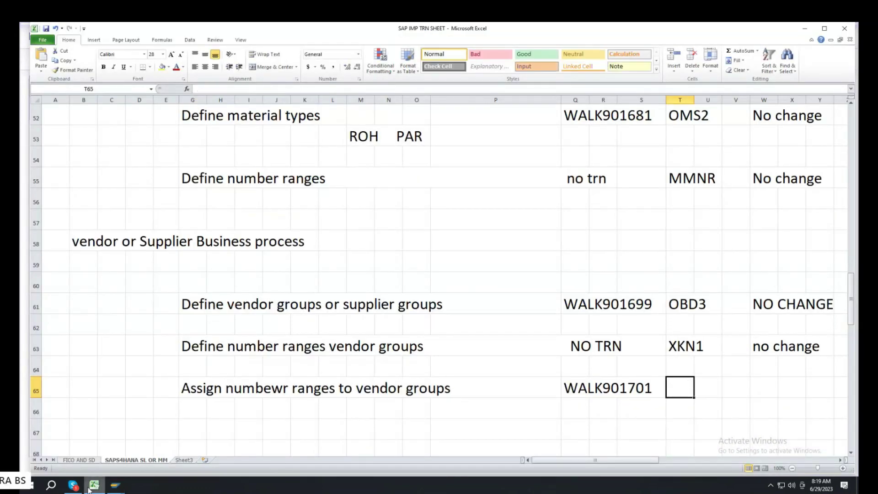
Confirm the request in SAP to save the assignments and leave the assignment table.
{"action": "left_click", "coordinate": [114, 485]}
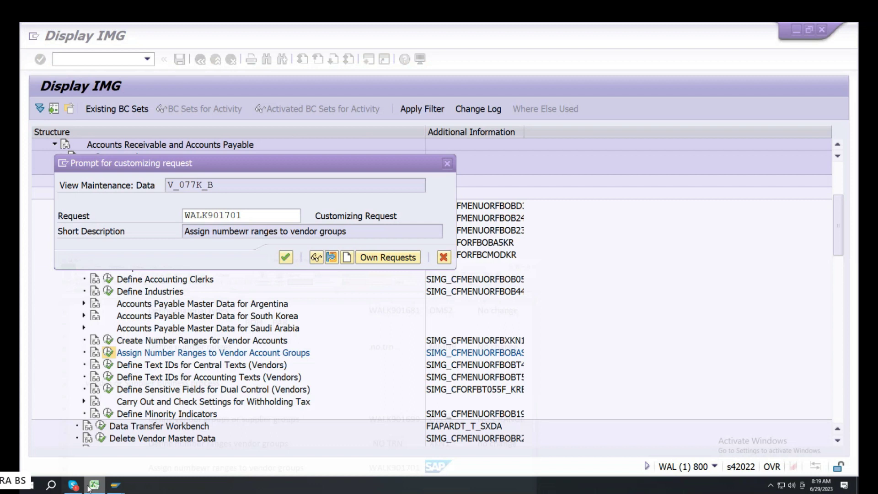
{"action": "left_click", "coordinate": [285, 257]}
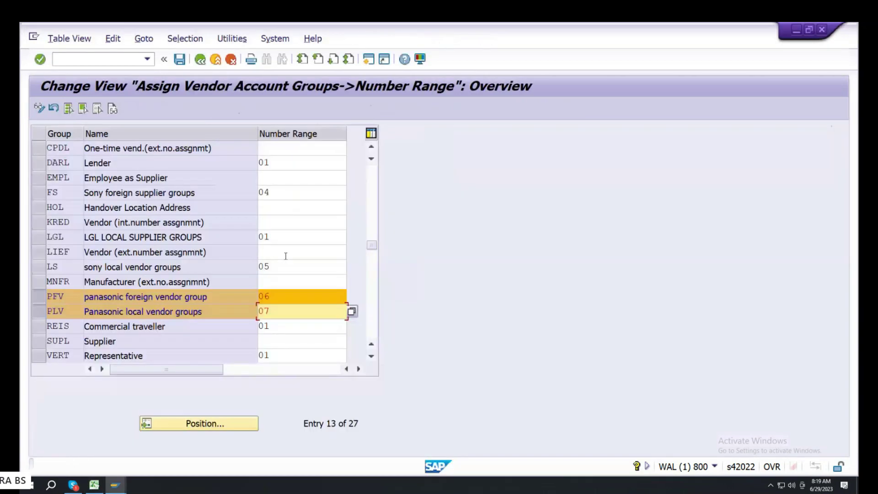
{"action": "left_click", "coordinate": [199, 60]}
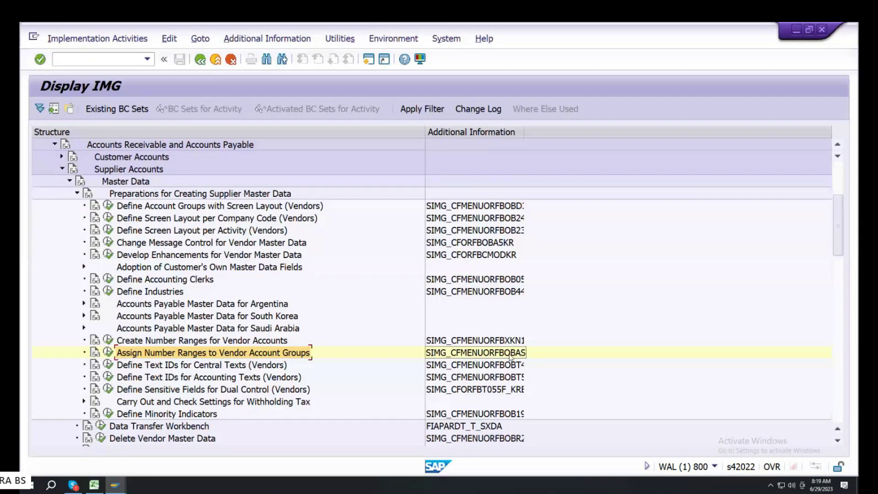
{"action": "left_click", "coordinate": [94, 485]}
Enter OBAS in cell T65 and 'no change' in W65.
{"action": "double_click", "coordinate": [684, 385]}
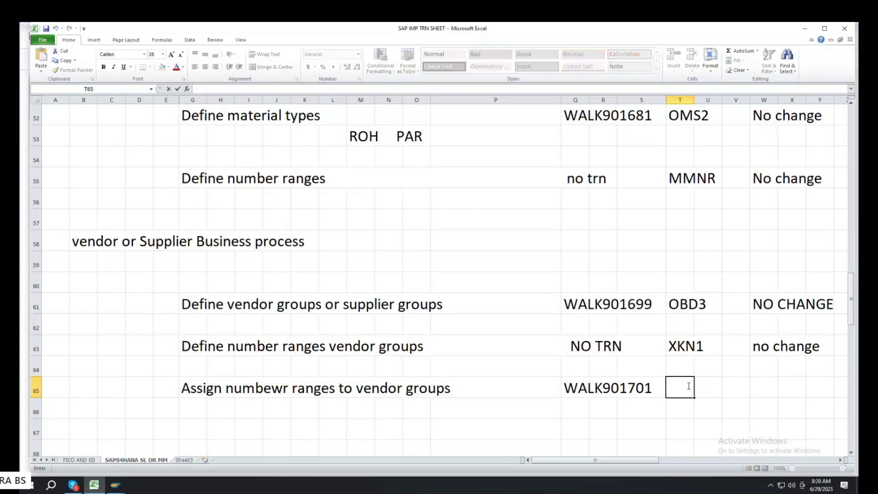
{"action": "type", "text": "OBAS"}
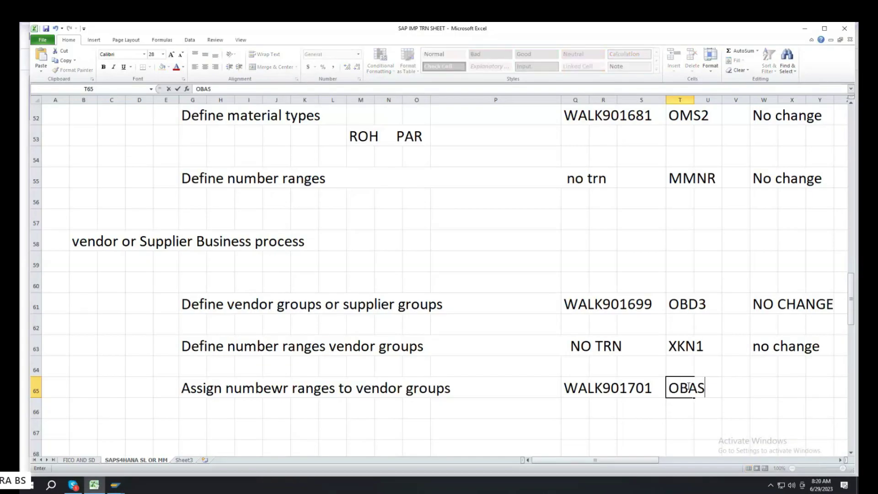
{"action": "left_click", "coordinate": [767, 391]}
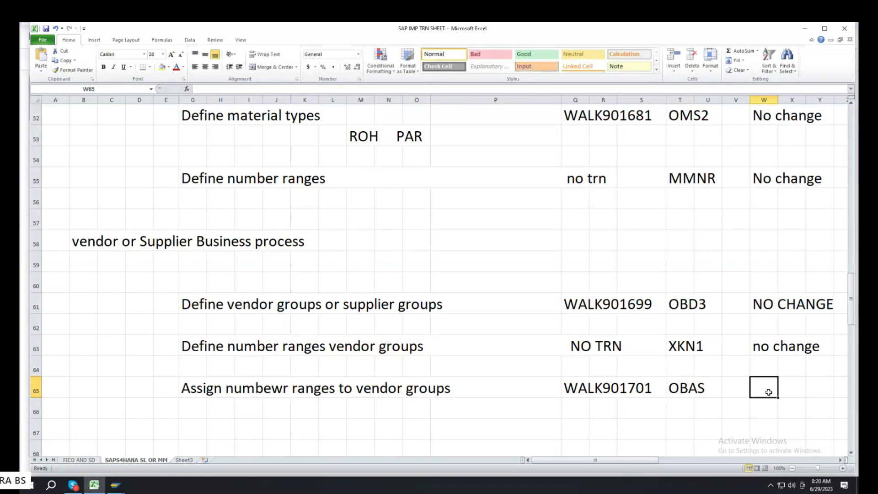
{"action": "type", "text": "no change"}
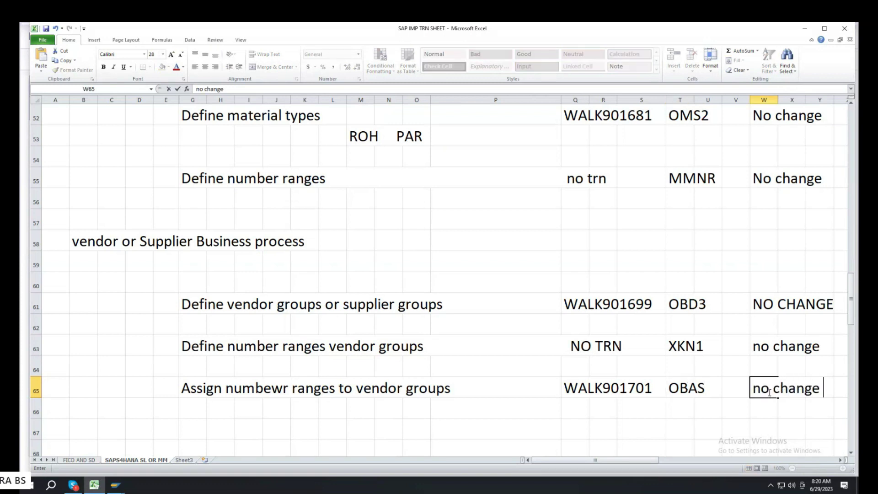